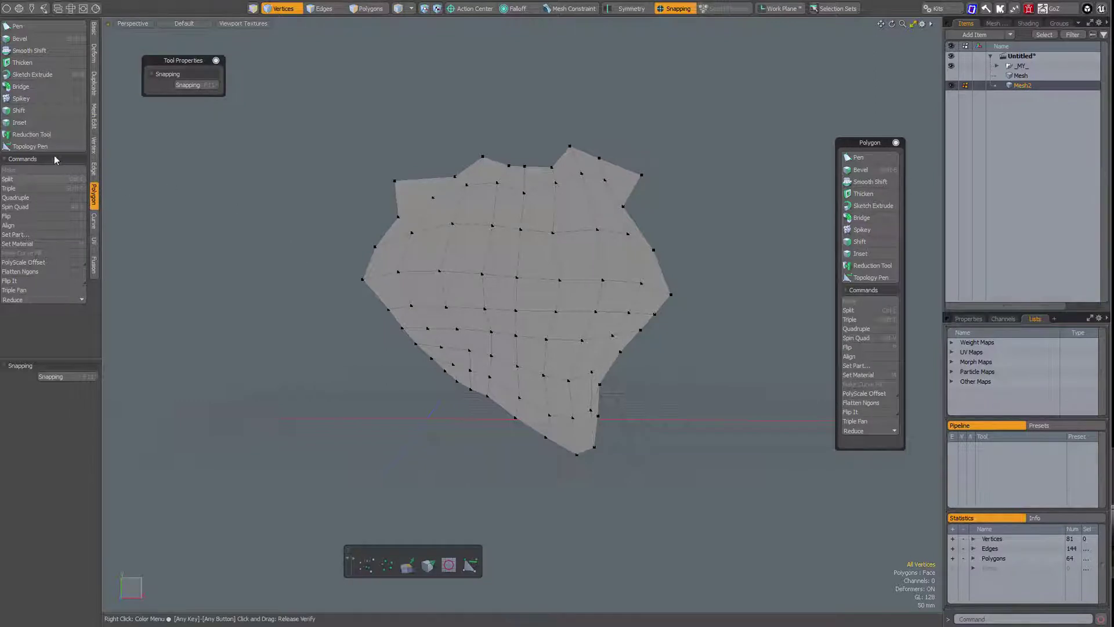
# Using the Topology Pen in Move mode, shift the mesh's upper-left corner vertex 160 mm along Y and 38 mm along X, axis-constrained
pyautogui.click(41, 146)
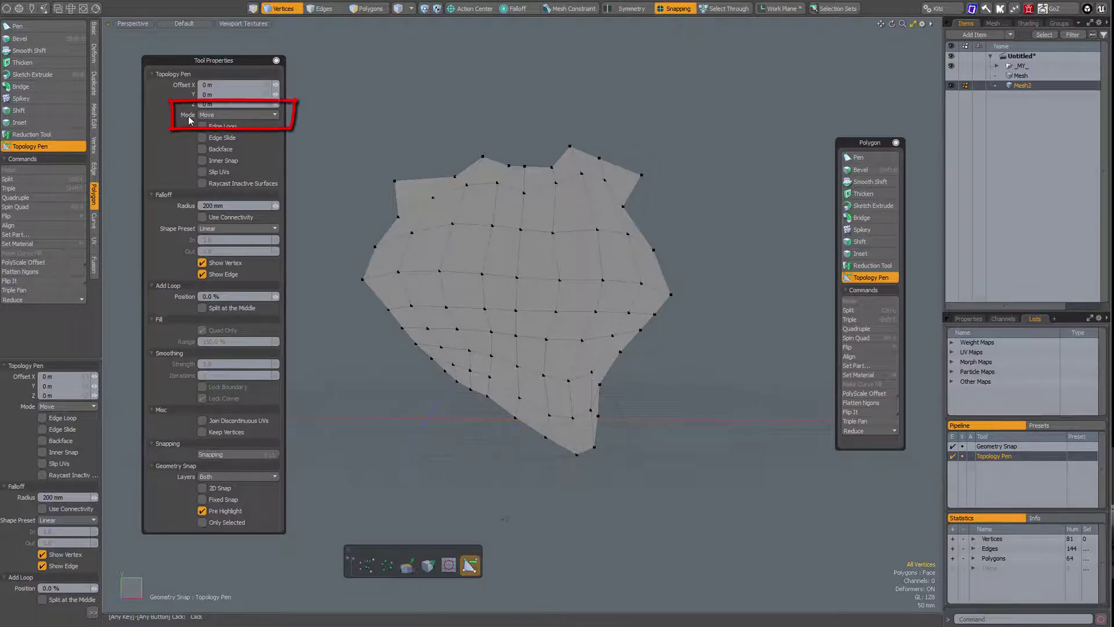
pyautogui.click(248, 116)
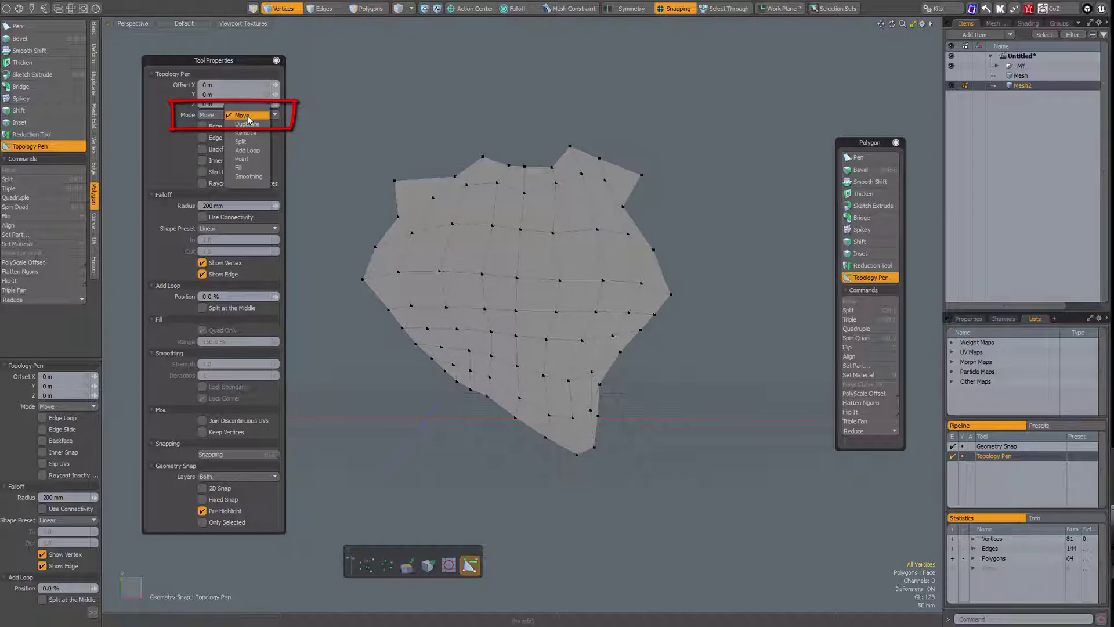
pyautogui.click(249, 113)
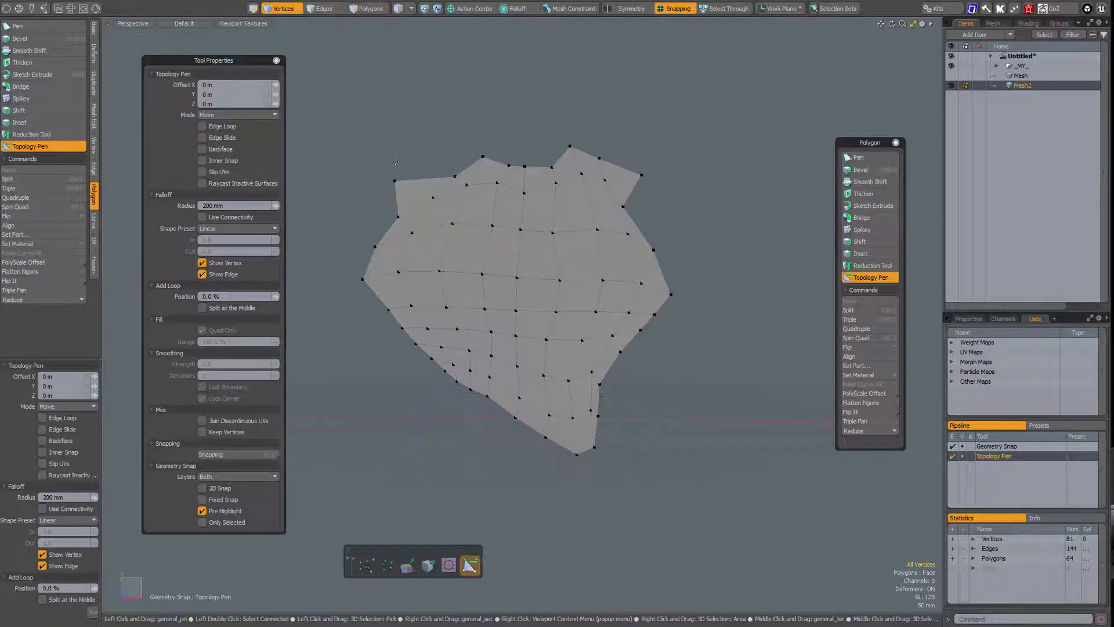
pyautogui.press('ctrl')
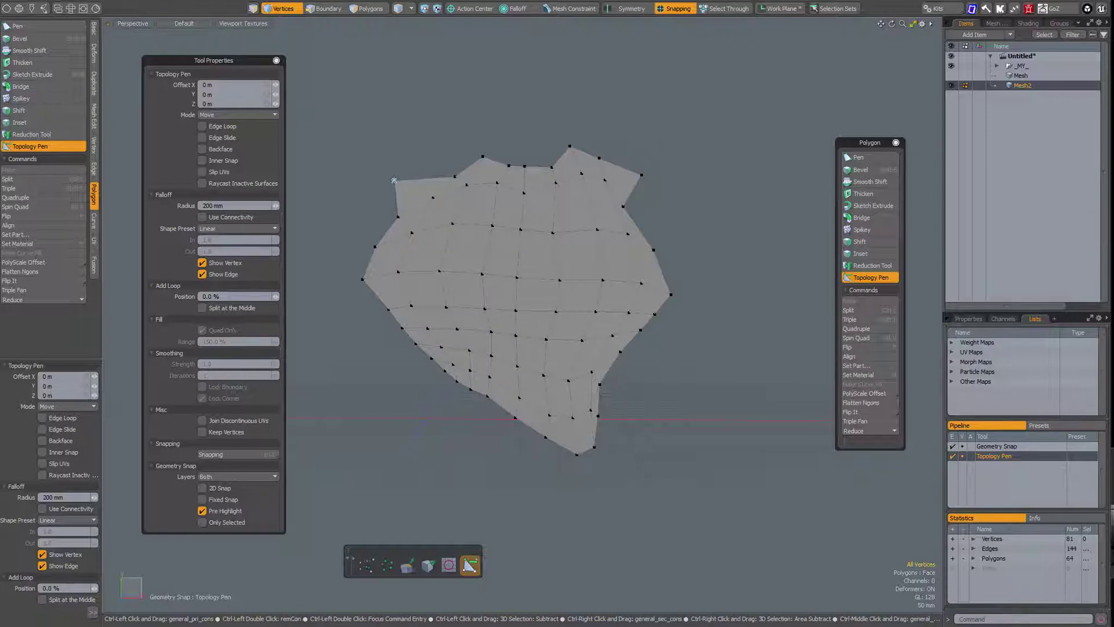
pyautogui.moveTo(394, 181)
pyautogui.keyDown('ctrl'); pyautogui.mouseDown()
pyautogui.moveTo(407, 89)
pyautogui.moveTo(429, 169)
pyautogui.moveTo(453, 89)
pyautogui.moveTo(473, 109)
pyautogui.moveTo(493, 98)
pyautogui.moveTo(488, 119)
pyautogui.moveTo(511, 87)
pyautogui.moveTo(529, 98)
pyautogui.moveTo(529, 113)
pyautogui.moveTo(545, 87)
pyautogui.moveTo(601, 99)
pyautogui.moveTo(580, 114)
pyautogui.moveTo(547, 106)
pyautogui.moveTo(562, 87)
pyautogui.moveTo(542, 120)
pyautogui.moveTo(532, 78)
pyautogui.moveTo(540, 119)
pyautogui.moveTo(540, 95)
pyautogui.moveTo(528, 114)
pyautogui.moveTo(530, 97)
pyautogui.moveTo(523, 102)
pyautogui.moveTo(525, 115)
pyautogui.mouseUp(); pyautogui.keyUp('ctrl')
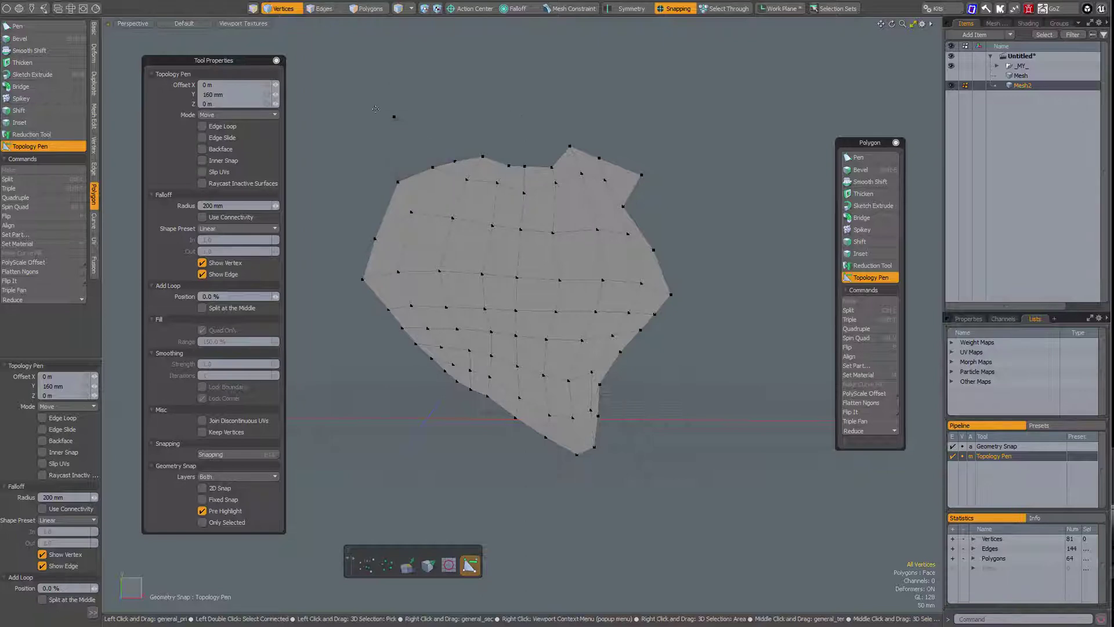
pyautogui.press('ctrl')
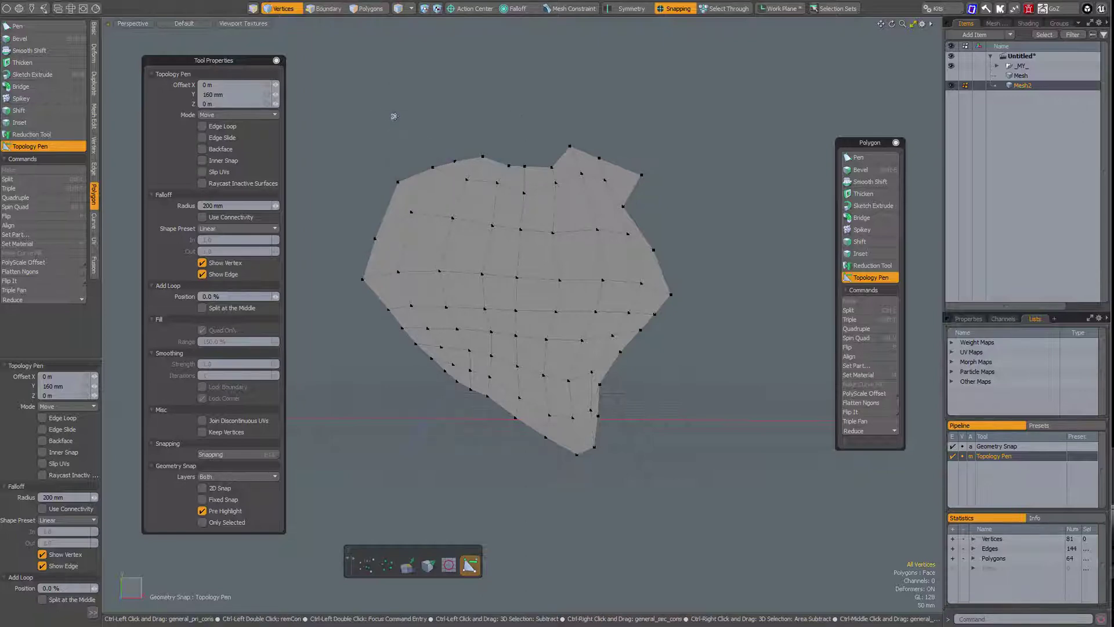
pyautogui.moveTo(394, 116)
pyautogui.keyDown('ctrl'); pyautogui.mouseDown()
pyautogui.moveTo(468, 116)
pyautogui.moveTo(408, 101)
pyautogui.moveTo(454, 49)
pyautogui.moveTo(415, 88)
pyautogui.moveTo(480, 42)
pyautogui.moveTo(412, 78)
pyautogui.moveTo(450, 65)
pyautogui.moveTo(380, 53)
pyautogui.moveTo(436, 75)
pyautogui.moveTo(368, 72)
pyautogui.moveTo(428, 95)
pyautogui.moveTo(409, 84)
pyautogui.mouseUp(); pyautogui.keyUp('ctrl')
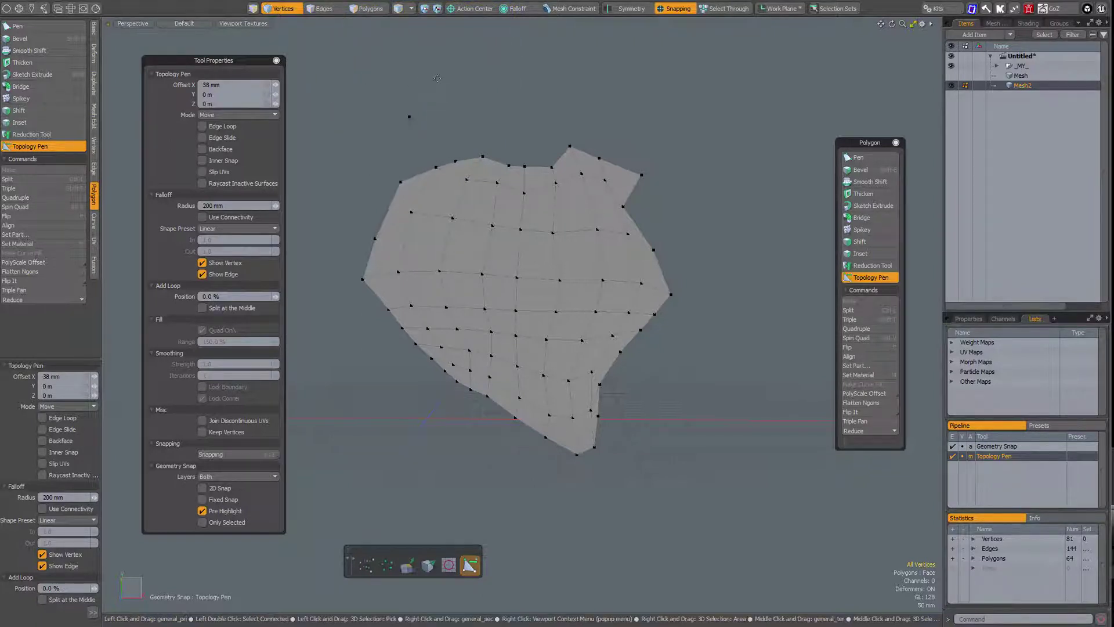
# Move the upper boundary vertex 106 mm along Y with a 296 mm falloff radius, and reduce the radius to 230 mm
pyautogui.moveTo(443, 73); pyautogui.dragTo(441, 165, button='right')
pyautogui.keyDown('ctrl'); pyautogui.moveTo(455, 160); pyautogui.dragTo(600, 117); pyautogui.keyUp('ctrl')
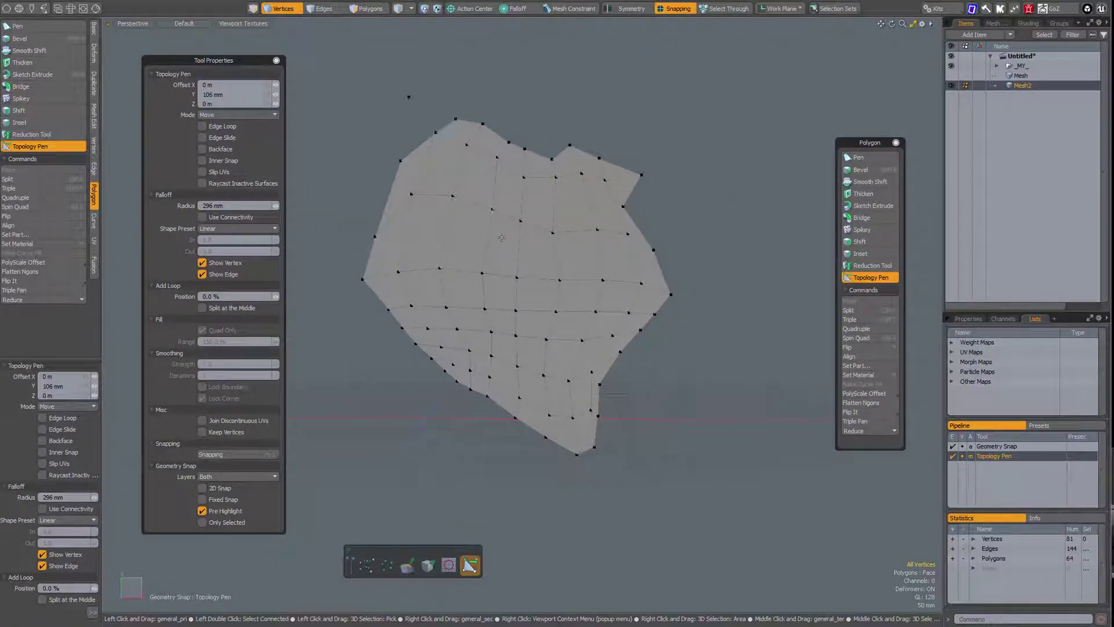
pyautogui.moveTo(540, 106); pyautogui.dragTo(513, 106, button='right')
pyautogui.moveTo(540, 107); pyautogui.dragTo(540, 107)
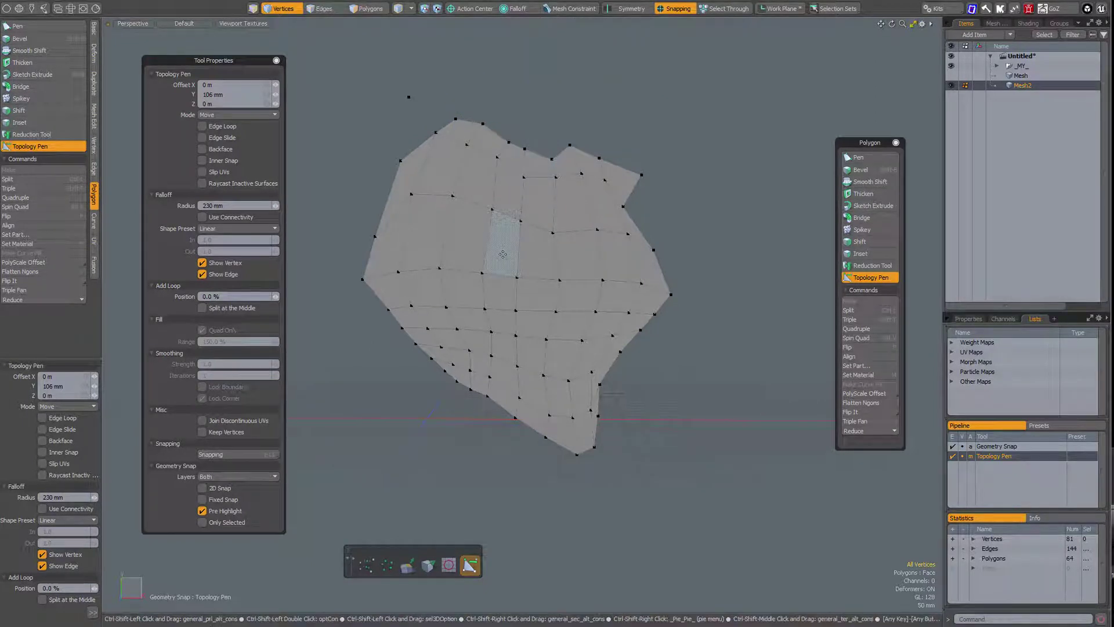
# Try smoothing the mesh within the falloff around the central polygon and at the upper boundary, and undo both passes
pyautogui.keyDown('ctrl'); pyautogui.keyDown('shift'); pyautogui.click(503, 254); pyautogui.keyUp('shift'); pyautogui.keyUp('ctrl')
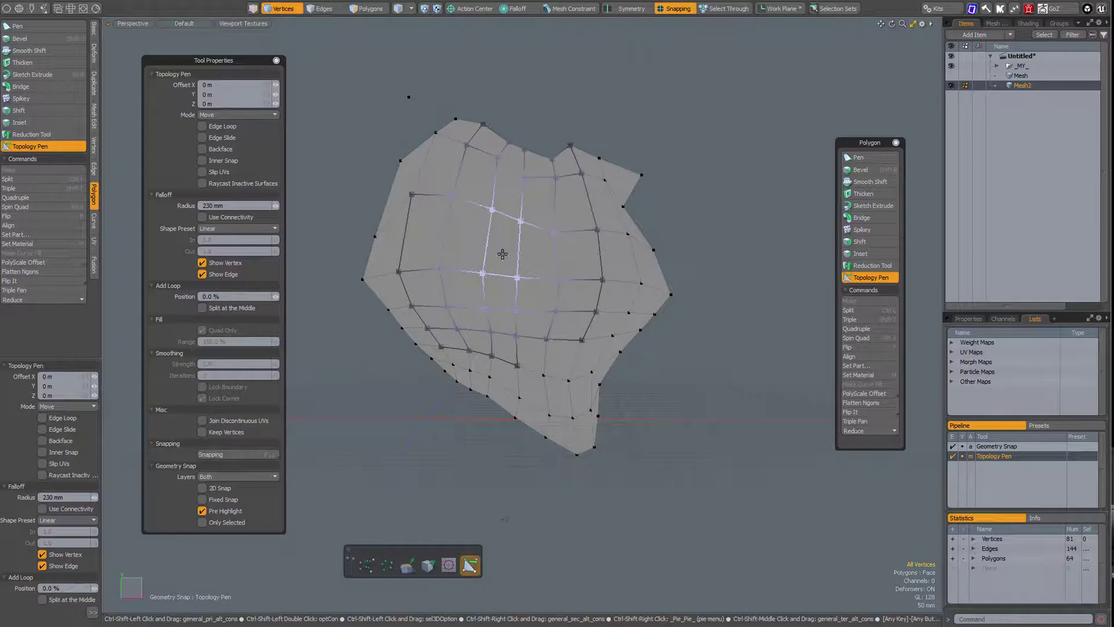
pyautogui.keyDown('ctrl'); pyautogui.keyDown('shift'); pyautogui.moveTo(503, 254); pyautogui.dragTo(503, 254, button='right'); pyautogui.keyUp('shift'); pyautogui.keyUp('ctrl')
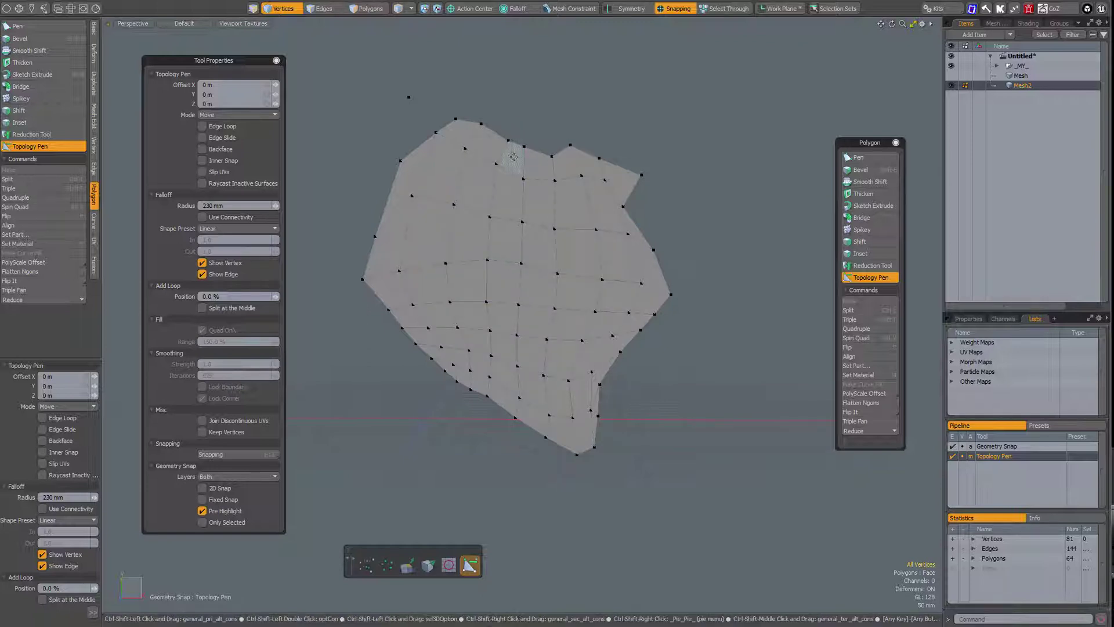
pyautogui.keyDown('ctrl'); pyautogui.keyDown('shift'); pyautogui.moveTo(513, 157); pyautogui.dragTo(513, 158, button='right'); pyautogui.keyUp('shift'); pyautogui.keyUp('ctrl')
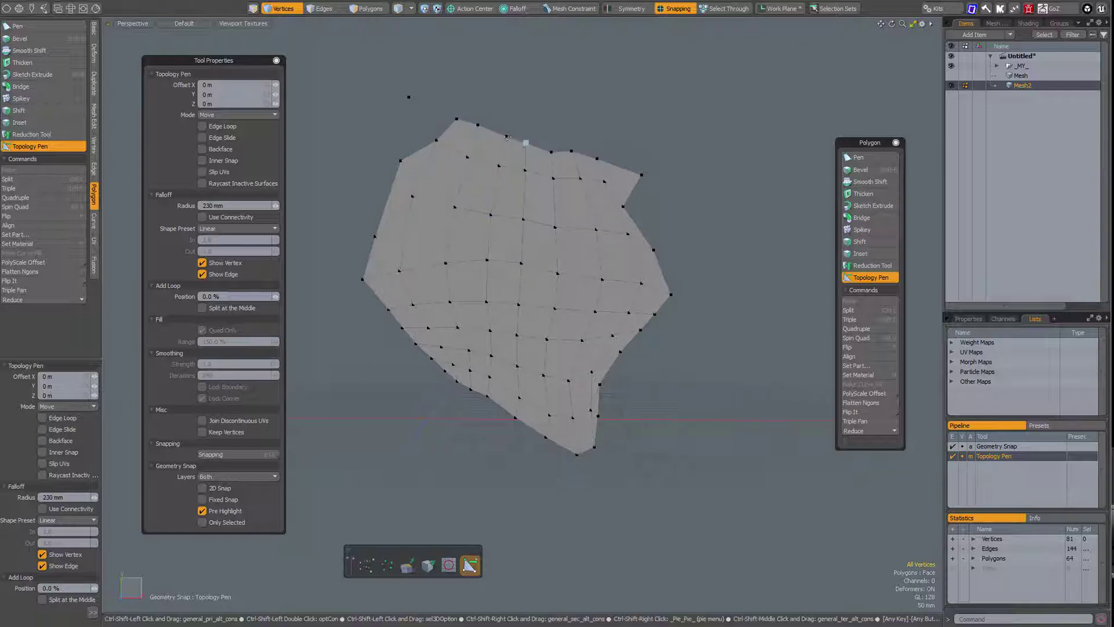
pyautogui.hotkey('ctrl', 'z')
pyautogui.hotkey('ctrl', 'z')
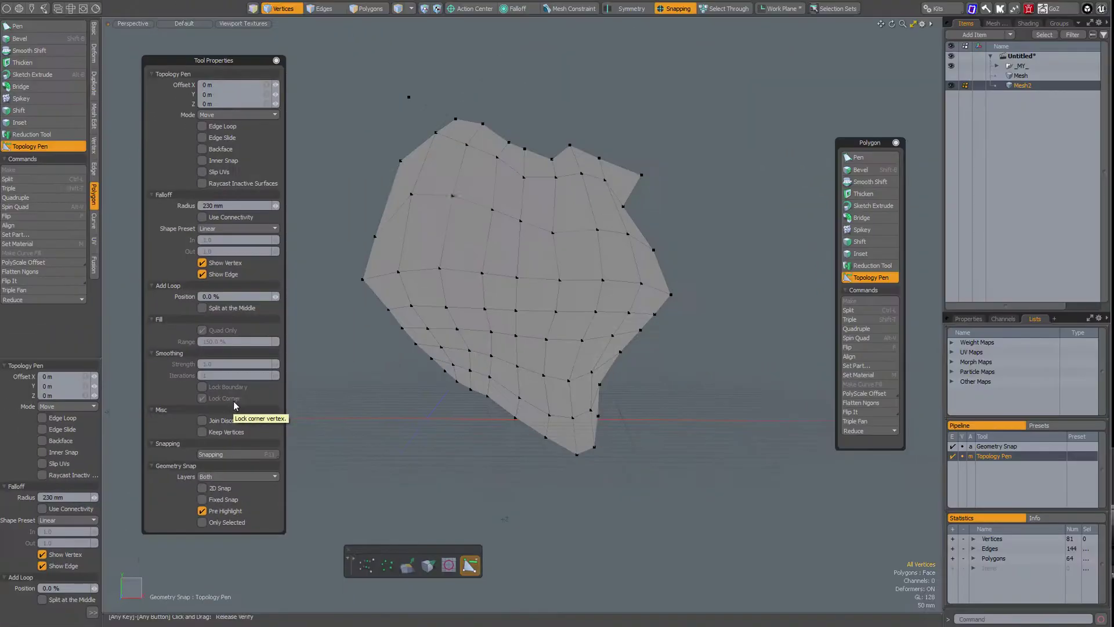
# Try smoothing the polygons along the upper boundary using Smoothing mode with Lock Boundary enabled
pyautogui.click(237, 117)
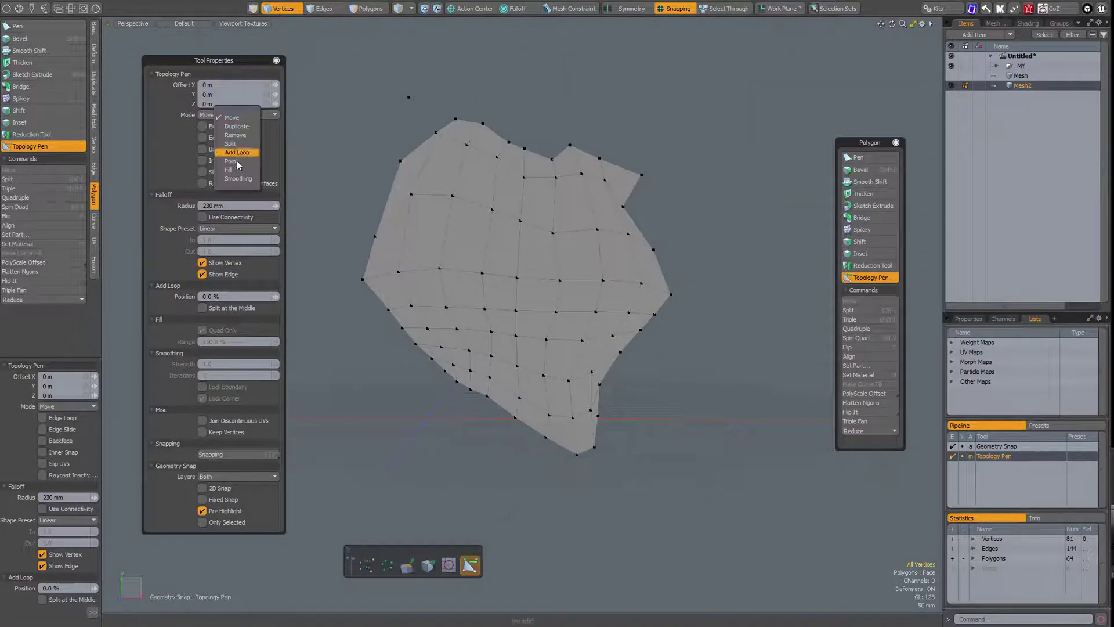
pyautogui.click(229, 184)
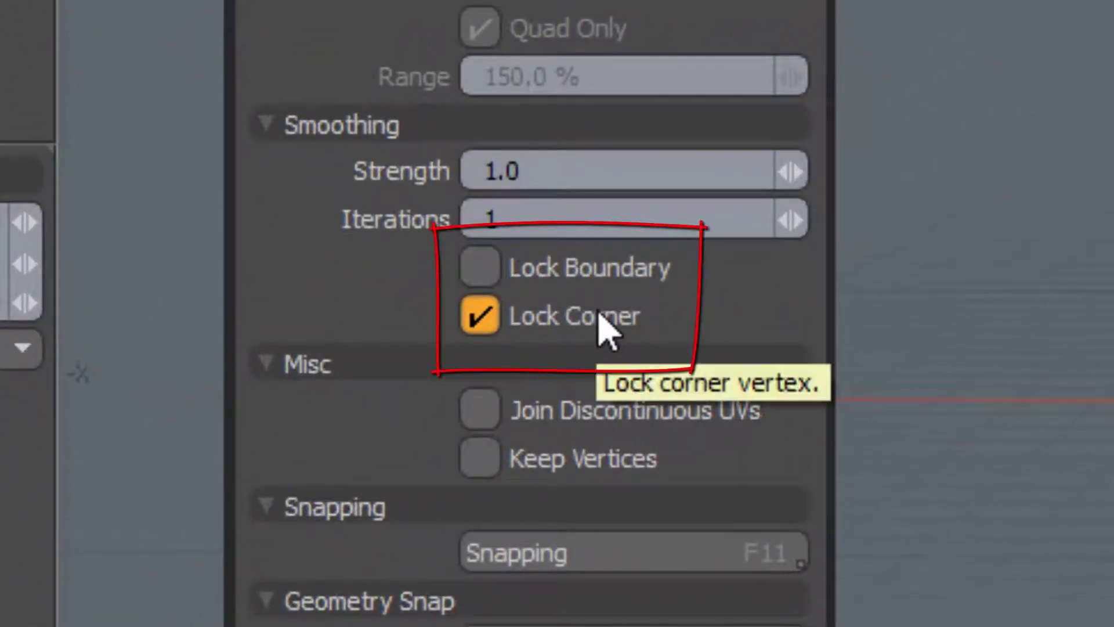
pyautogui.click(547, 260)
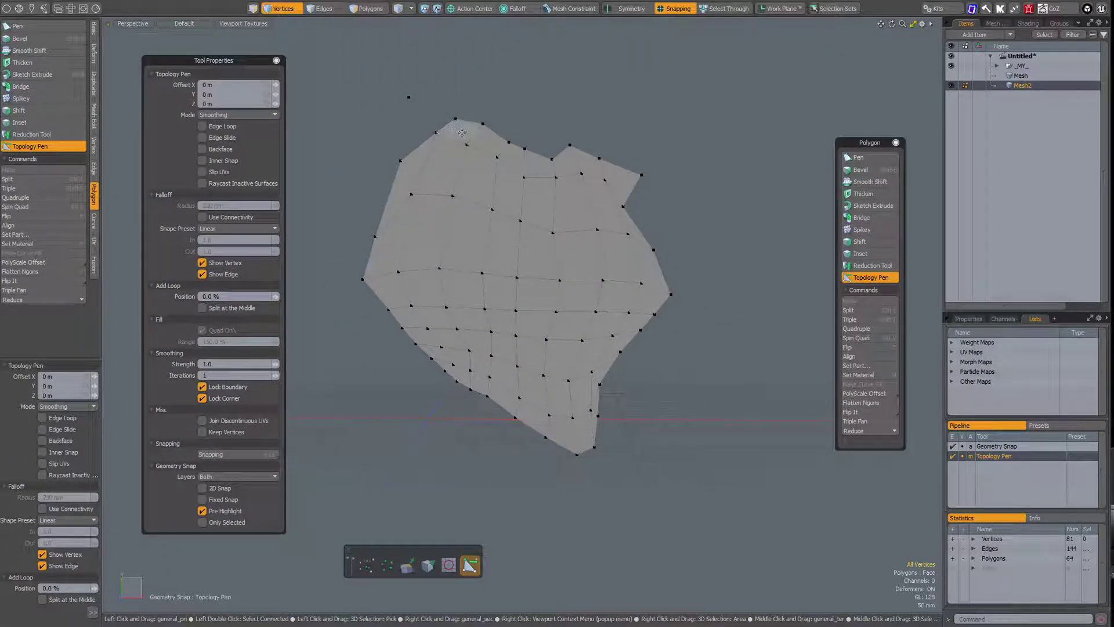
pyautogui.moveTo(462, 132); pyautogui.dragTo(462, 132)
pyautogui.hotkey('ctrl', 'z')
pyautogui.hotkey('ctrl', 'z')
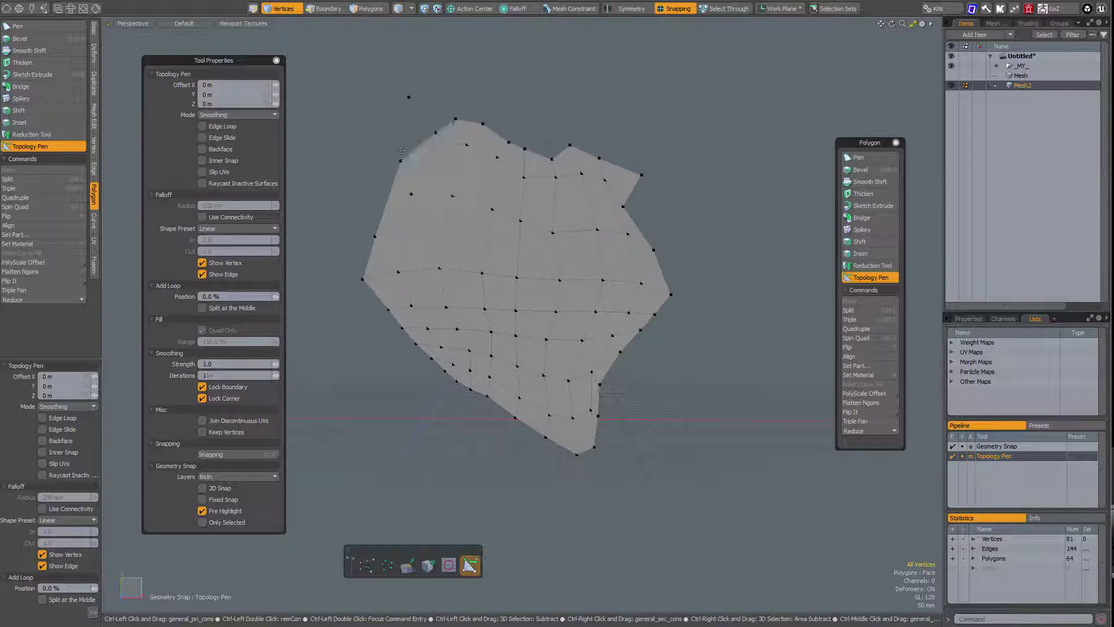
pyautogui.hotkey('ctrl', 'z')
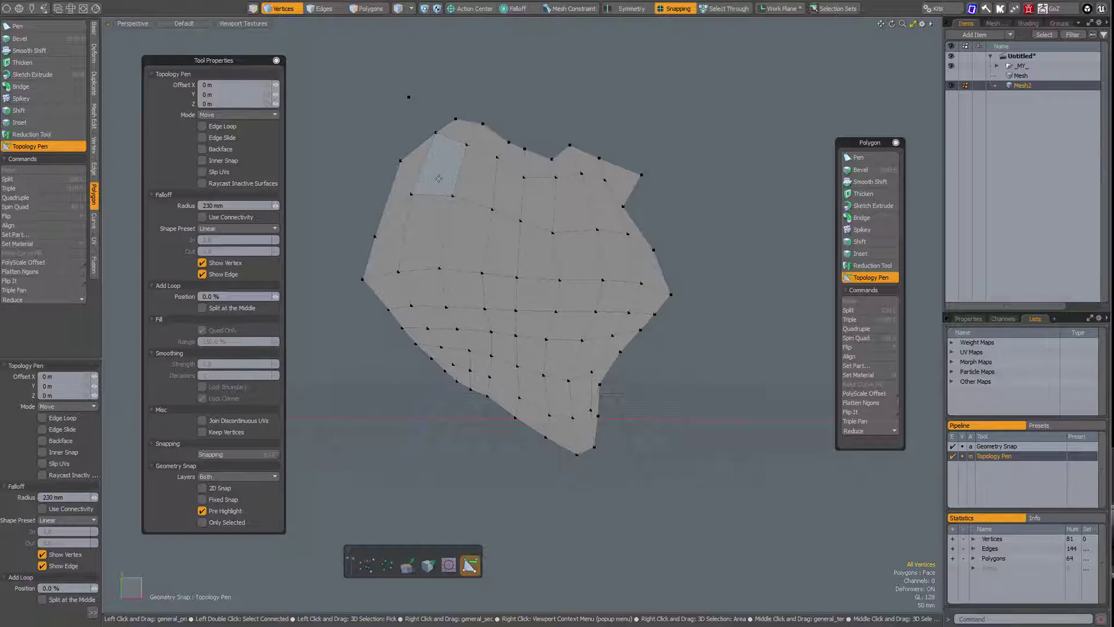
# Smooth the interior around the central polygon within the 230 mm falloff, and reduce the falloff radius to 0 m
pyautogui.keyDown('ctrl'); pyautogui.keyDown('shift'); pyautogui.moveTo(499, 252); pyautogui.dragTo(499, 252); pyautogui.keyUp('shift'); pyautogui.keyUp('ctrl')
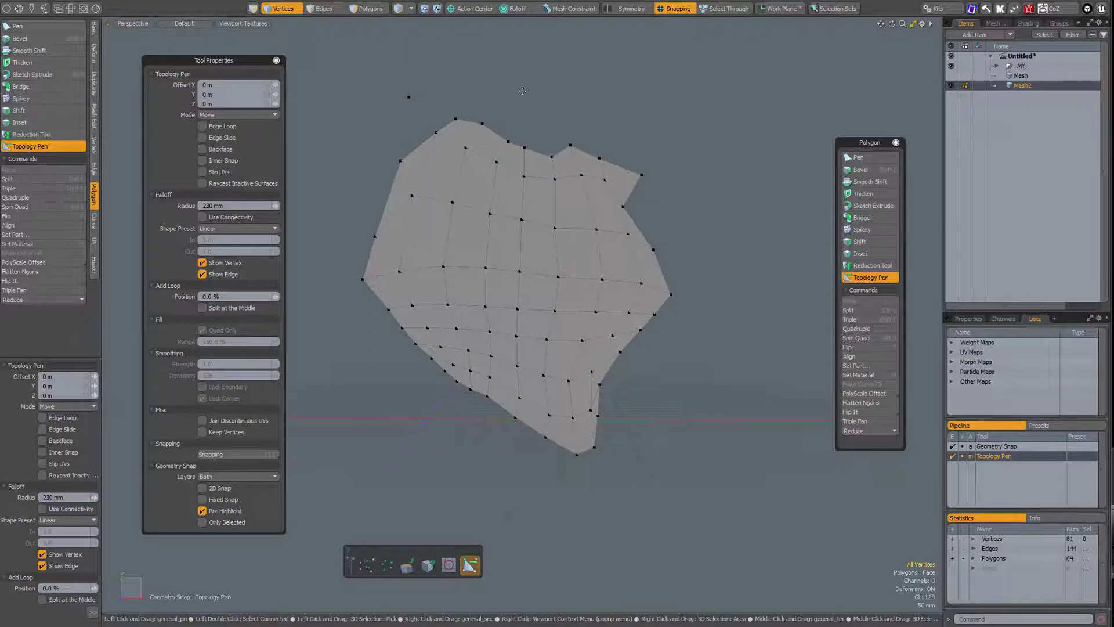
pyautogui.moveTo(518, 88); pyautogui.dragTo(418, 88, button='right')
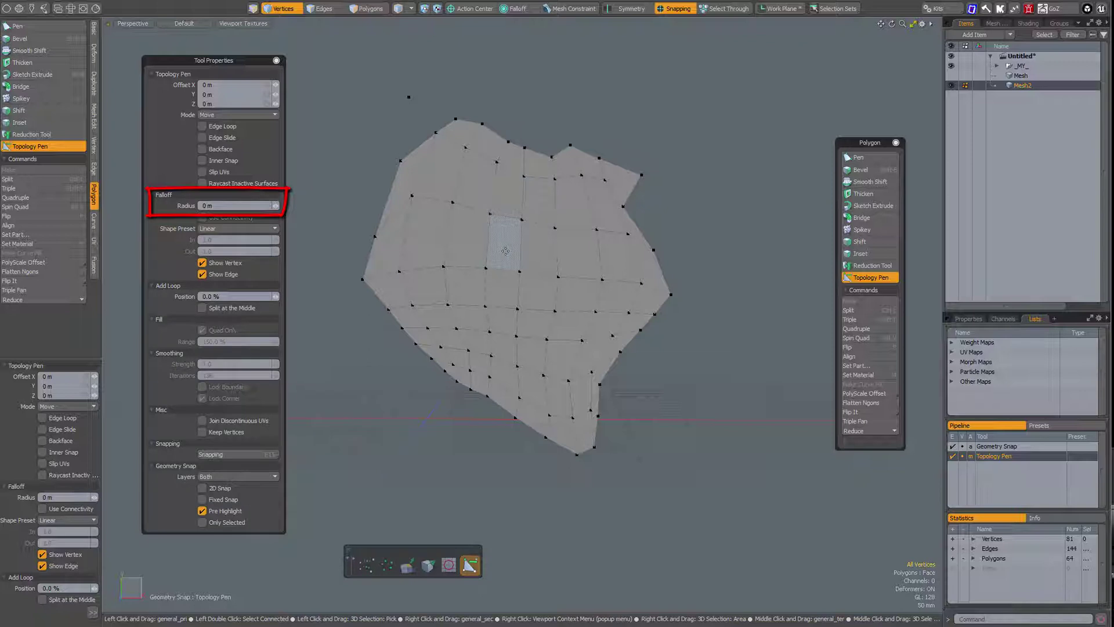
# Try smoothing the mesh from the central polygon with the falloff radius at 0 m
pyautogui.hotkey('ctrl', 'shift')
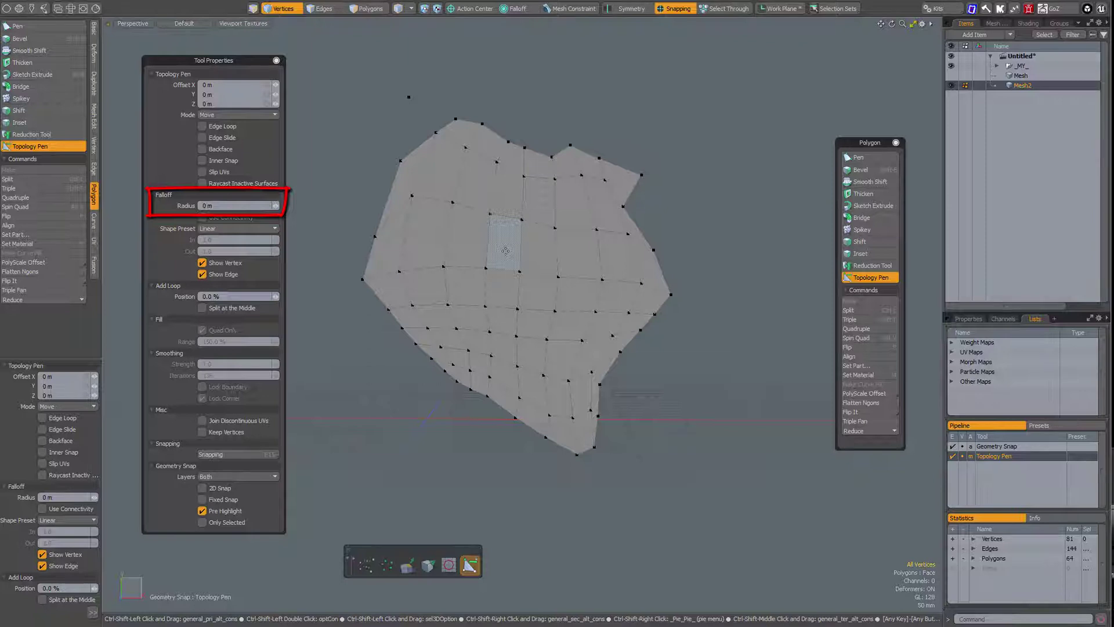
pyautogui.keyDown('ctrl'); pyautogui.keyDown('shift'); pyautogui.rightClick(506, 250); pyautogui.keyUp('shift'); pyautogui.keyUp('ctrl')
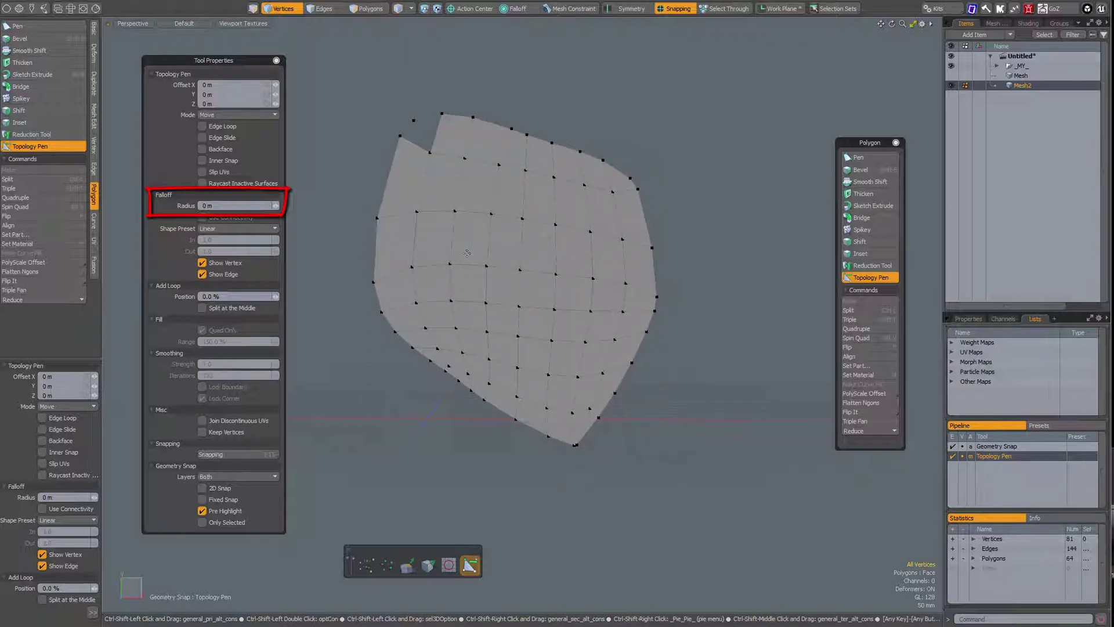
pyautogui.hotkey('ctrl', 'z')
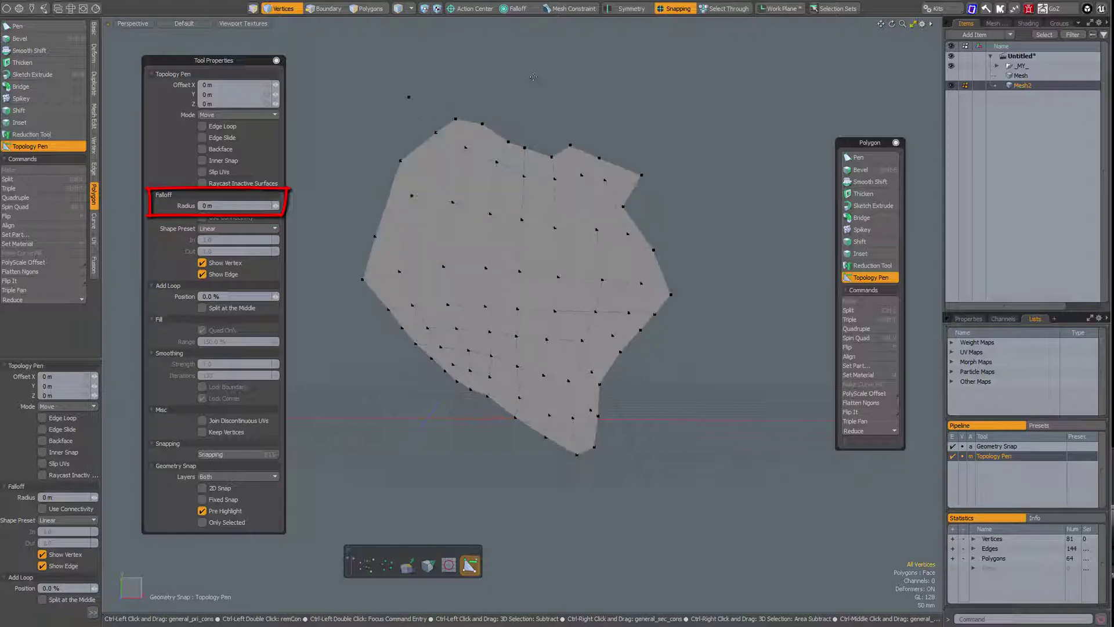
# Set the Topology Pen to Smoothing mode and enable Lock Boundary alongside Lock Corner
pyautogui.click(213, 114)
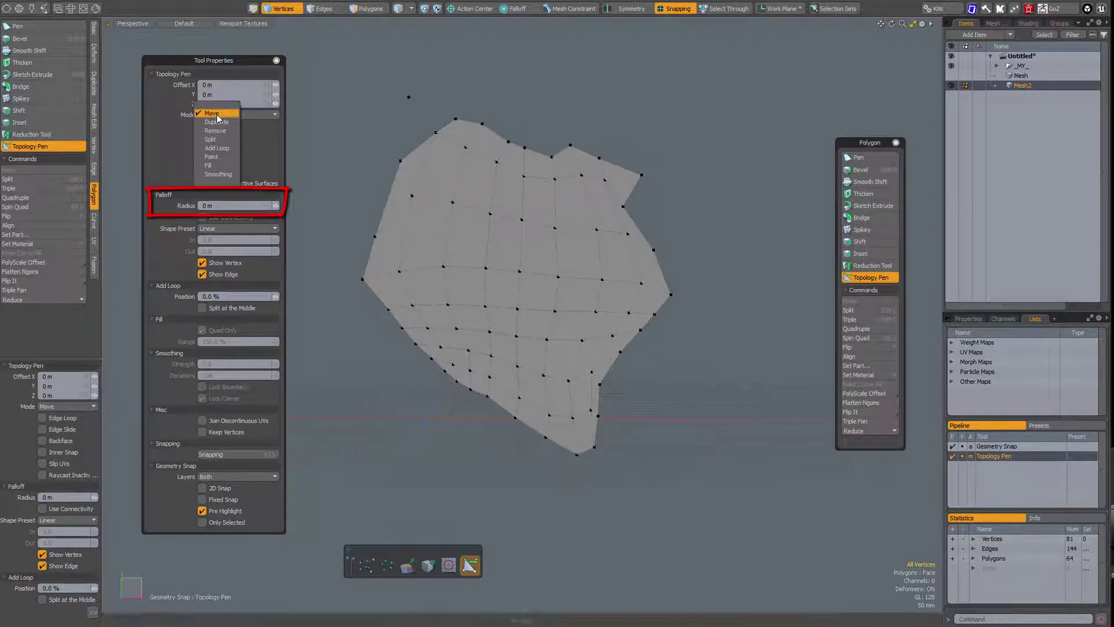
pyautogui.click(219, 175)
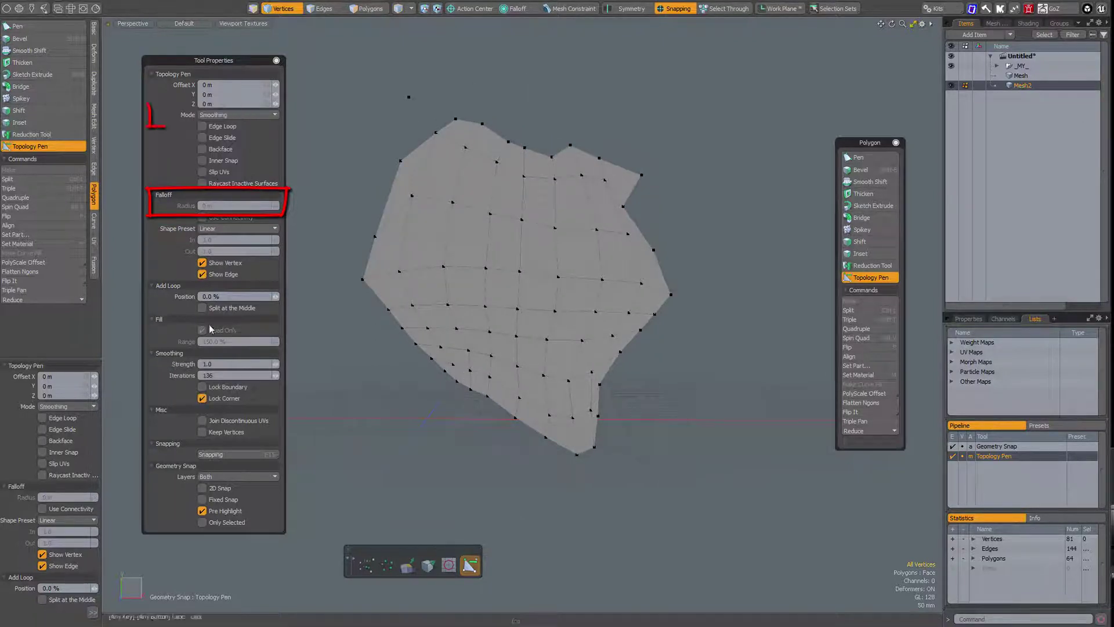
pyautogui.click(227, 388)
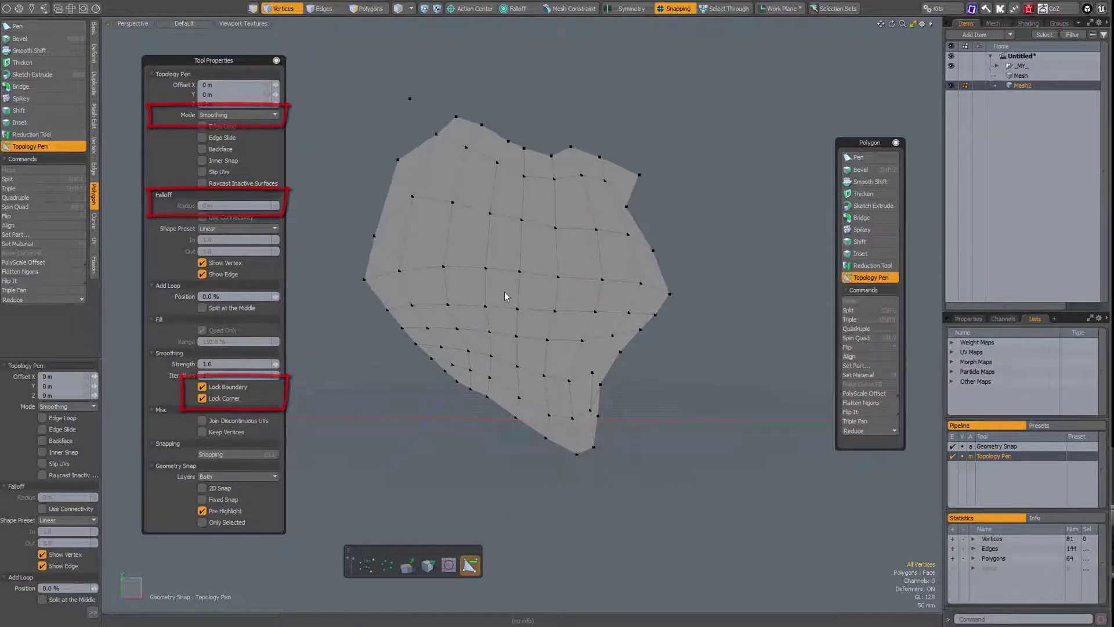
# Undo a trial smoothing of the whole mesh with zero falloff, and enlarge the falloff radius
pyautogui.keyDown('ctrl'); pyautogui.keyDown('shift'); pyautogui.moveTo(506, 295); pyautogui.dragTo(503, 292); pyautogui.keyUp('shift'); pyautogui.keyUp('ctrl')
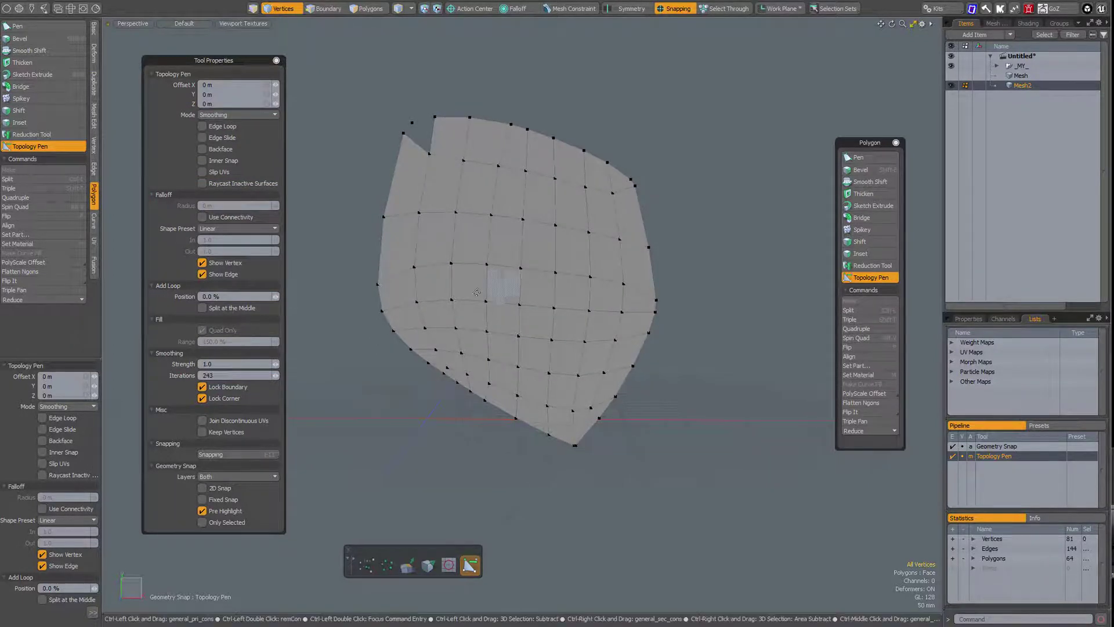
pyautogui.hotkey('ctrl', 'z')
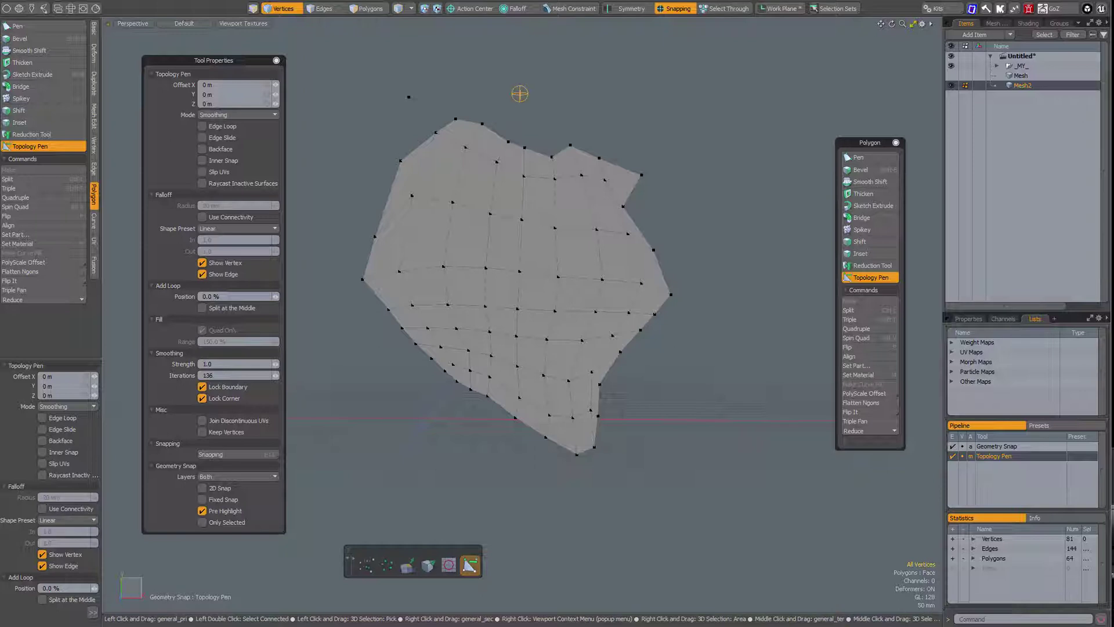
pyautogui.moveTo(520, 93); pyautogui.dragTo(594, 93, button='right')
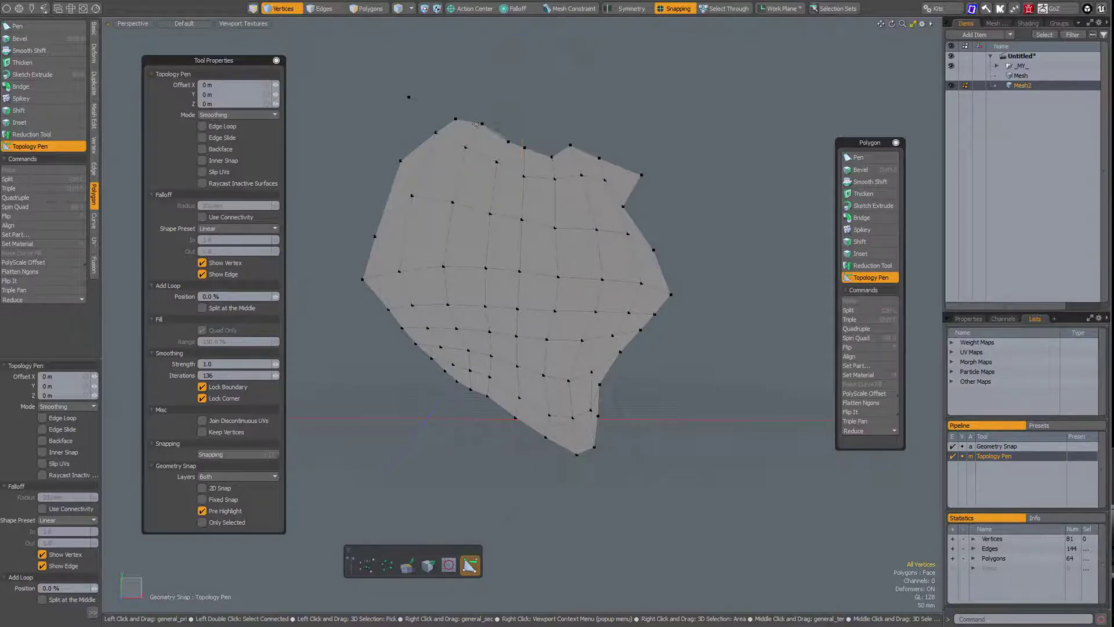
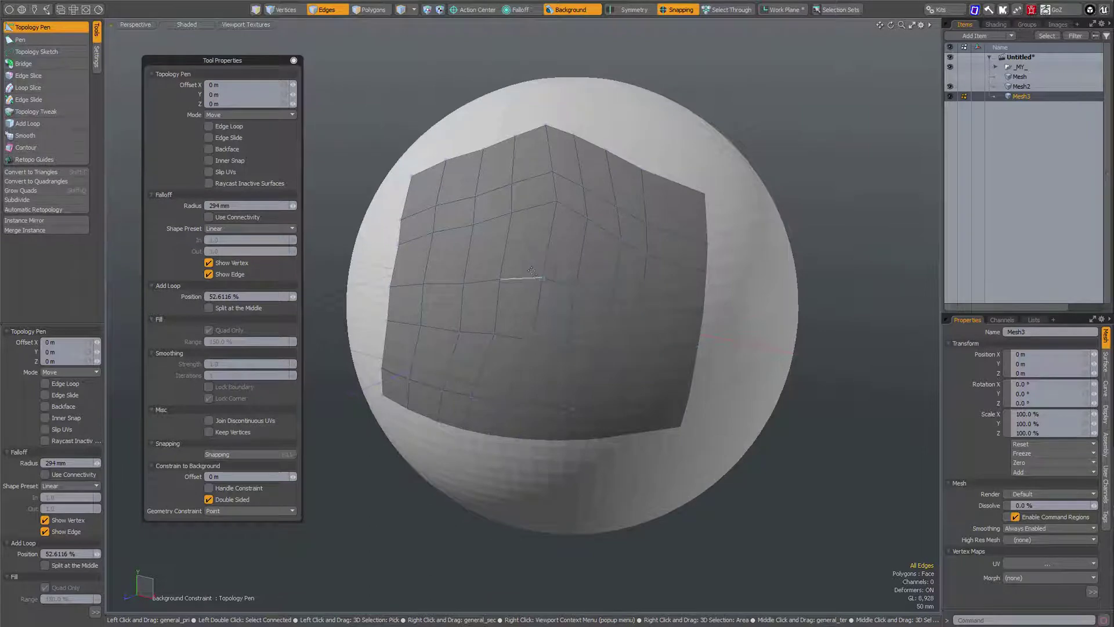
# Shift the patch's upper boundary near its peak along X over the sphere, by about 20.3 mm and 3.7 mm
pyautogui.keyDown('alt'); pyautogui.moveTo(551, 152); pyautogui.dragTo(594, 184); pyautogui.keyUp('alt')
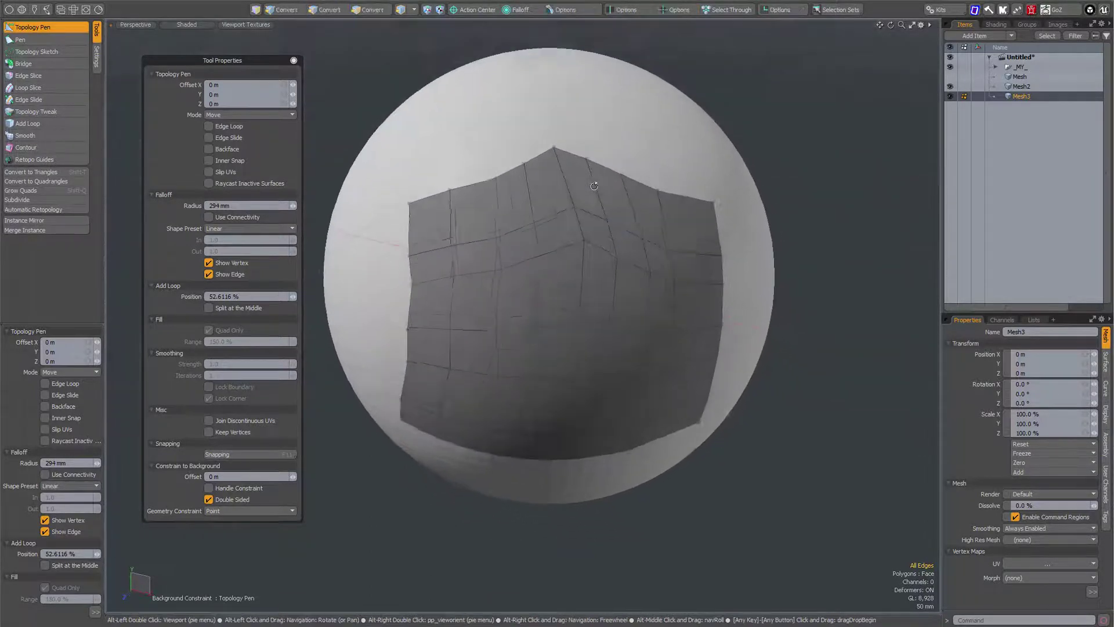
pyautogui.press('ctrl')
pyautogui.keyDown('ctrl'); pyautogui.moveTo(536, 157); pyautogui.dragTo(513, 150); pyautogui.keyUp('ctrl')
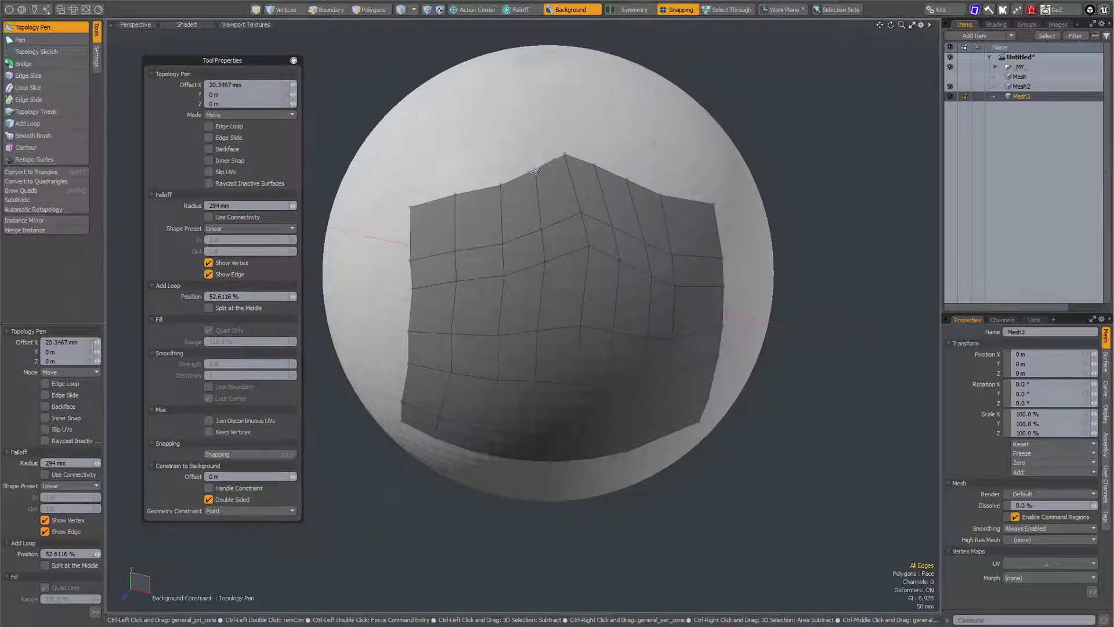
pyautogui.keyDown('ctrl'); pyautogui.moveTo(536, 171); pyautogui.dragTo(512, 169); pyautogui.keyUp('ctrl')
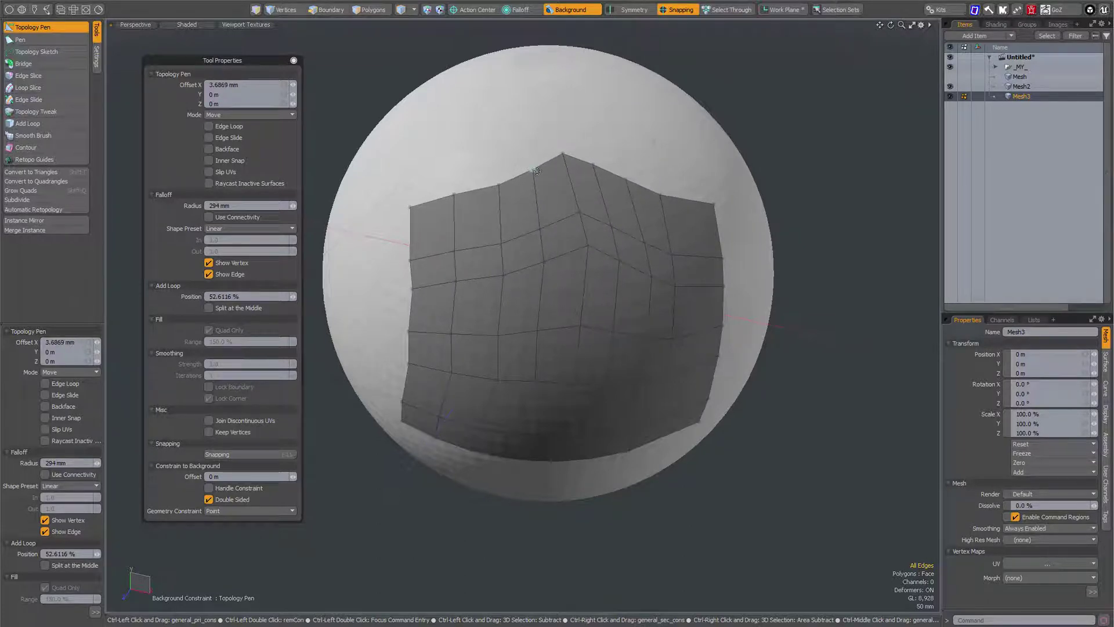
# Shift the patch's upper boundary near its peak along Z over the sphere, by about -2.8 mm and -15.8 mm
pyautogui.keyDown('ctrl'); pyautogui.moveTo(560, 118); pyautogui.dragTo(576, 93); pyautogui.keyUp('ctrl')
pyautogui.keyDown('ctrl'); pyautogui.moveTo(654, 140); pyautogui.dragTo(651, 145); pyautogui.keyUp('ctrl')
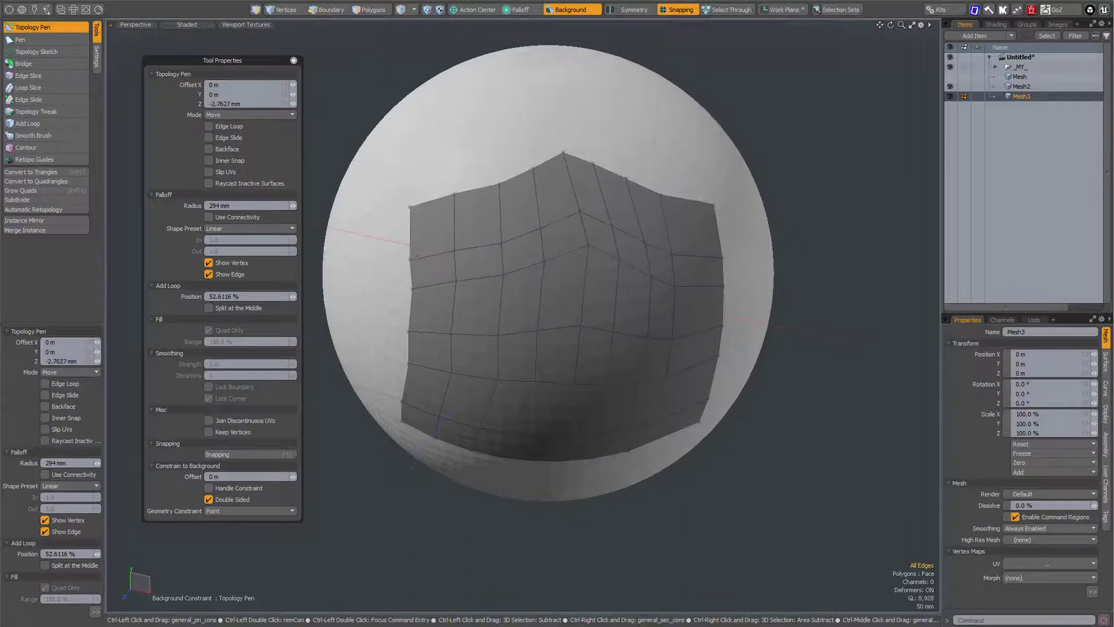
pyautogui.keyDown('ctrl'); pyautogui.moveTo(533, 169); pyautogui.dragTo(548, 139); pyautogui.keyUp('ctrl')
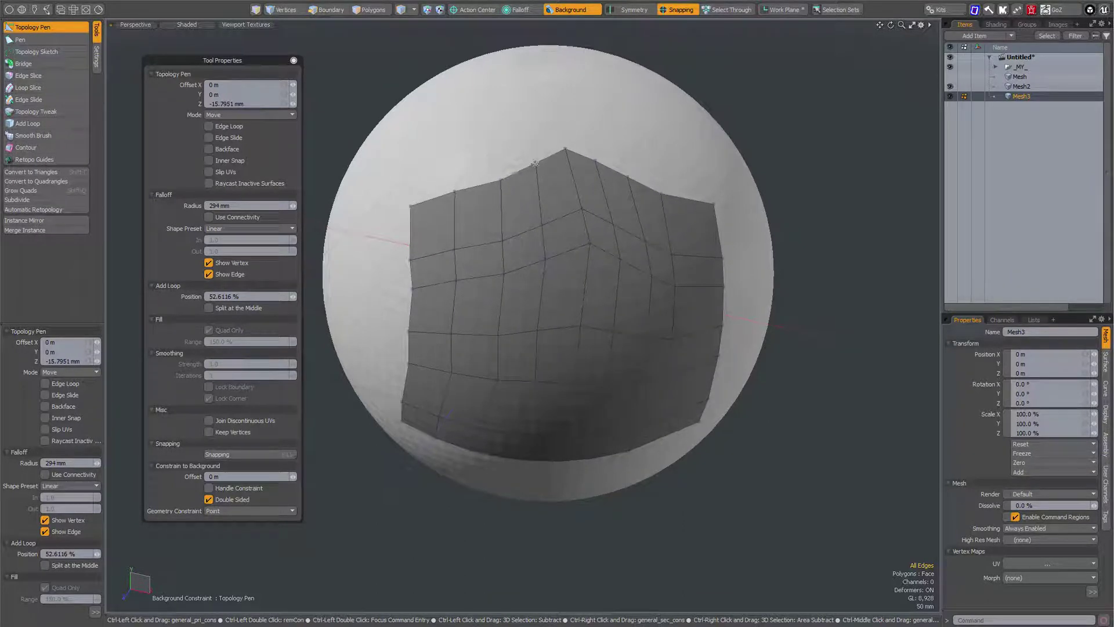
# Shift the patch's upper boundary near its peak along X over the sphere, by about 10.7 mm, -34.8 mm and 7.5 mm
pyautogui.keyDown('ctrl'); pyautogui.moveTo(534, 164); pyautogui.dragTo(531, 170); pyautogui.keyUp('ctrl')
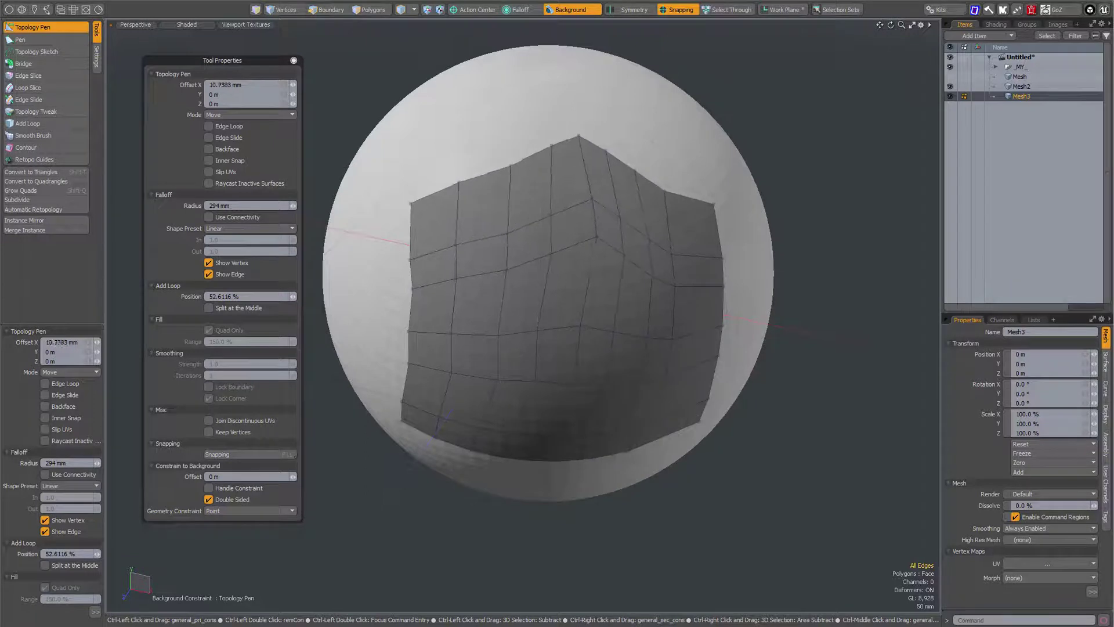
pyautogui.moveTo(653, 142); pyautogui.dragTo(653, 142)
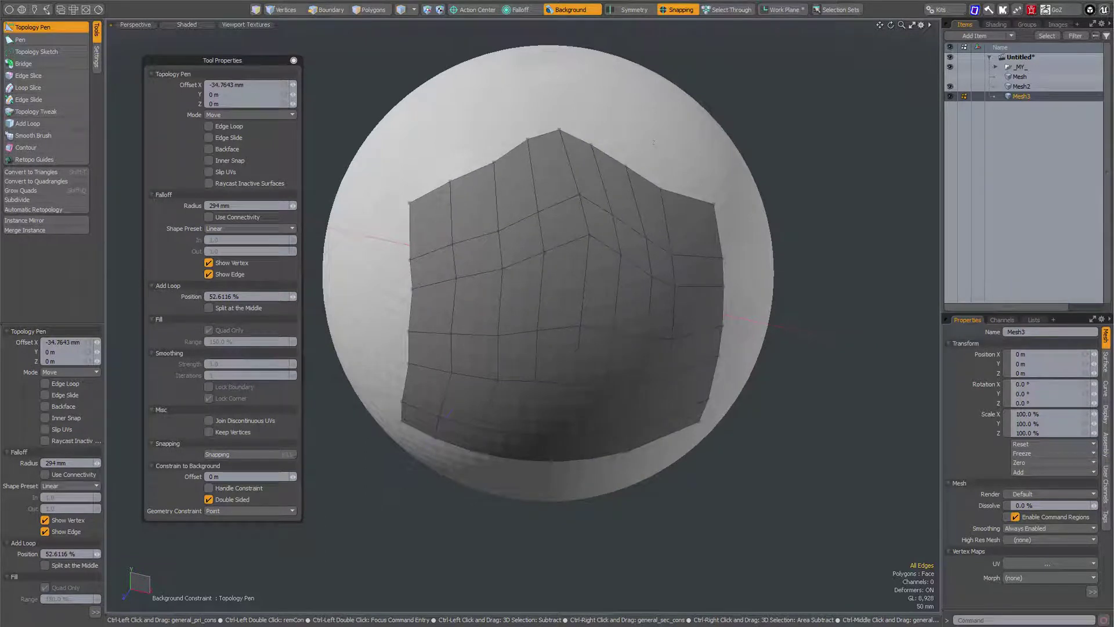
pyautogui.moveTo(528, 139)
pyautogui.keyDown('ctrl'); pyautogui.mouseDown()
pyautogui.moveTo(512, 134)
pyautogui.moveTo(549, 144)
pyautogui.mouseUp(); pyautogui.keyUp('ctrl')
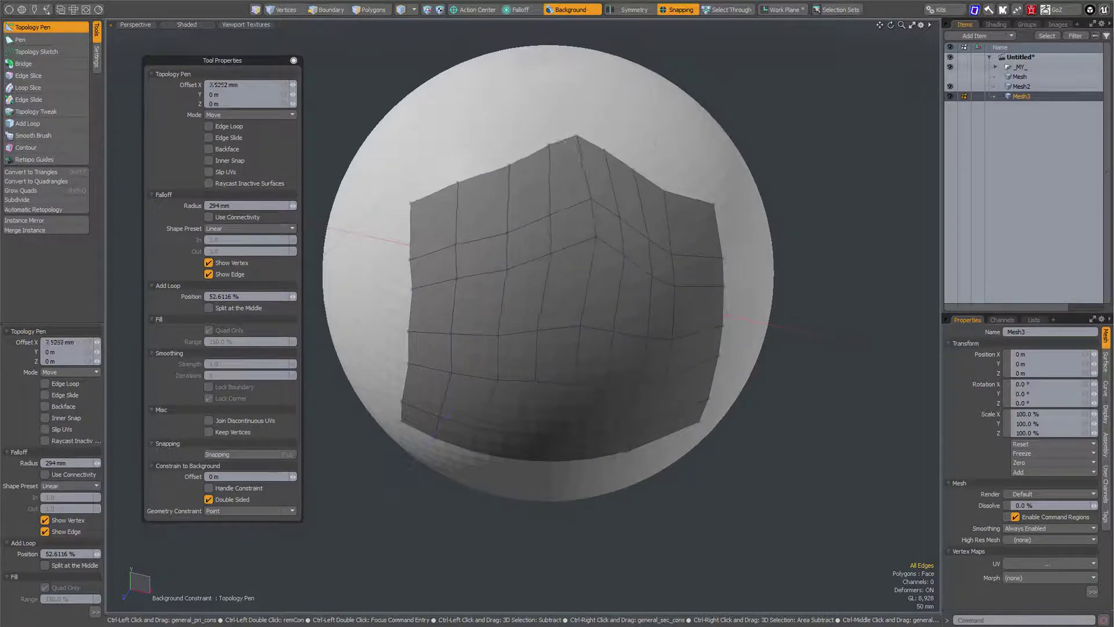
# Shift the patch's peak area along Z by about 66.6, 24.6 and 48 mm and along X by 58.8 mm, and leave the Topology Pen
pyautogui.moveTo(655, 143); pyautogui.dragTo(653, 142)
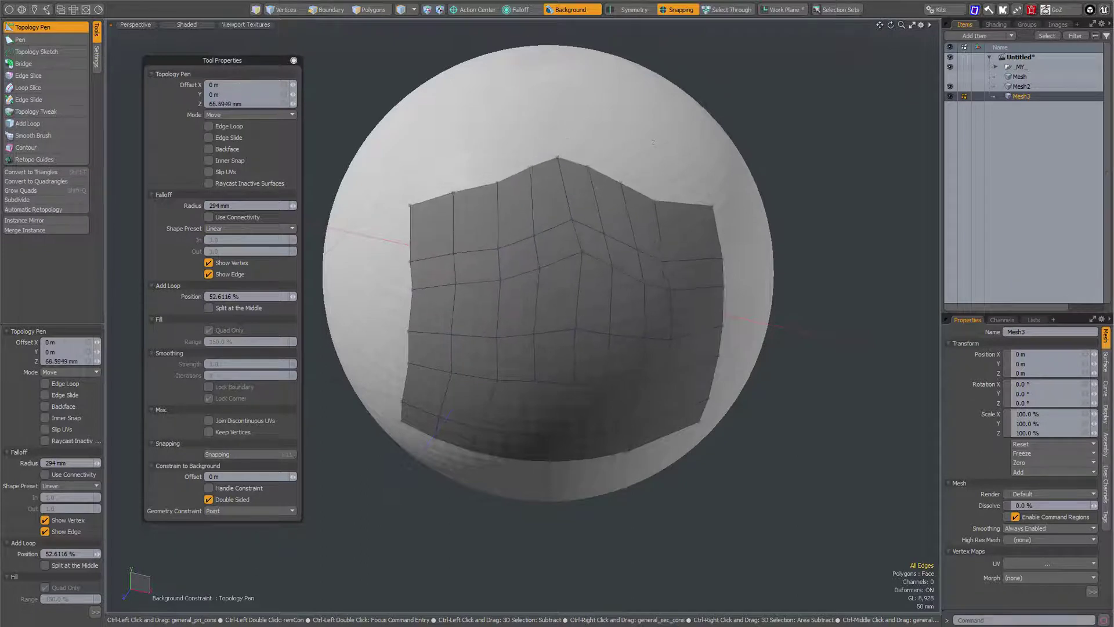
pyautogui.moveTo(592, 184); pyautogui.dragTo(601, 172)
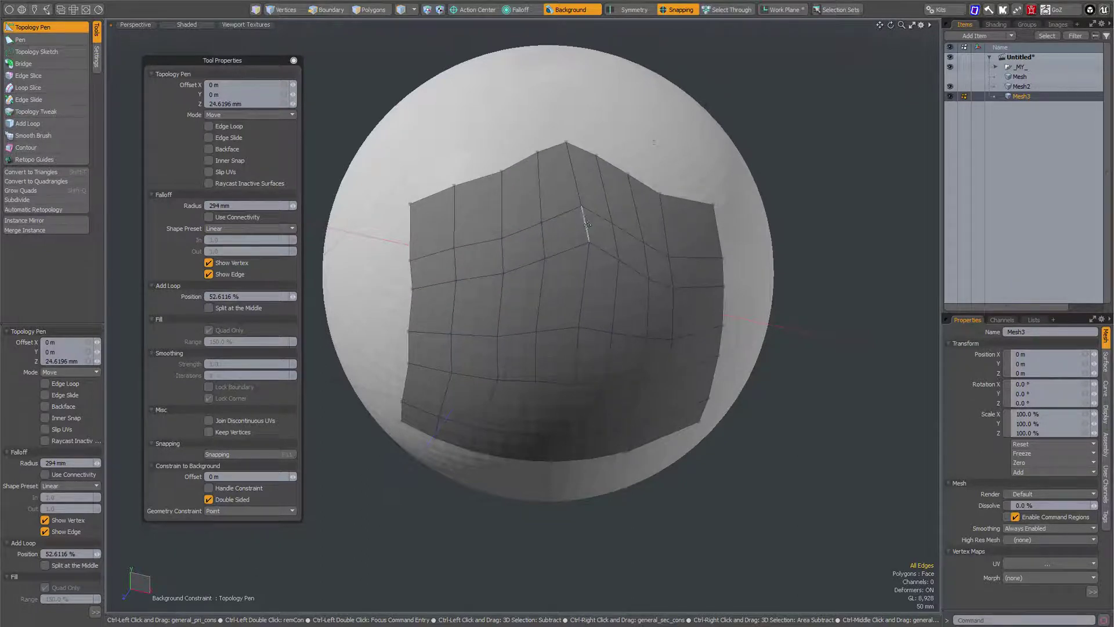
pyautogui.moveTo(588, 225); pyautogui.dragTo(568, 209)
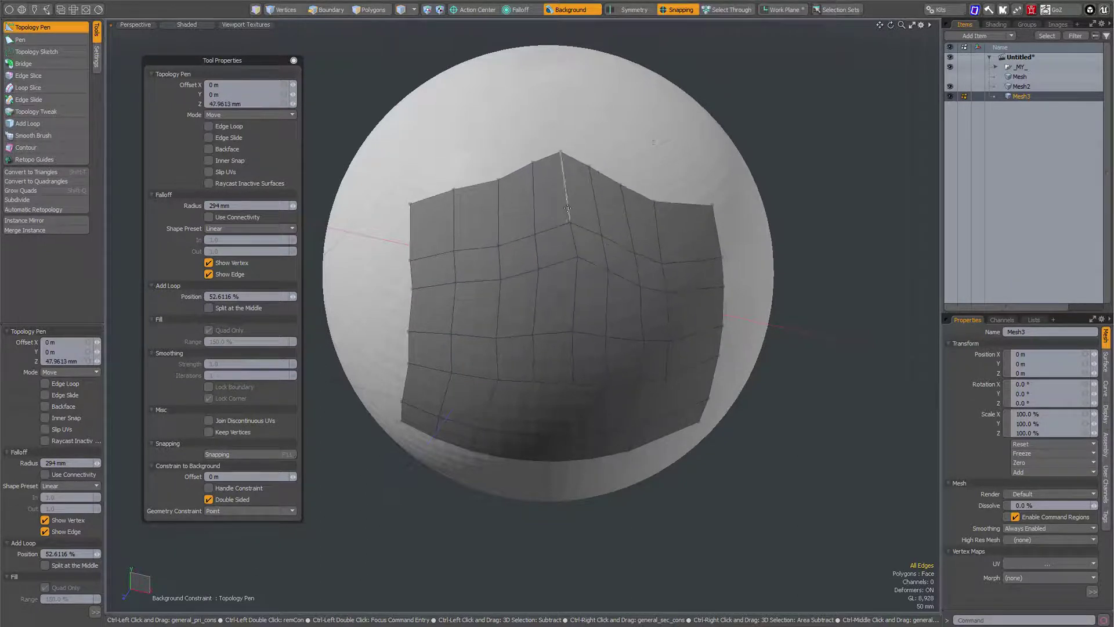
pyautogui.moveTo(588, 167); pyautogui.dragTo(616, 177, button='middle')
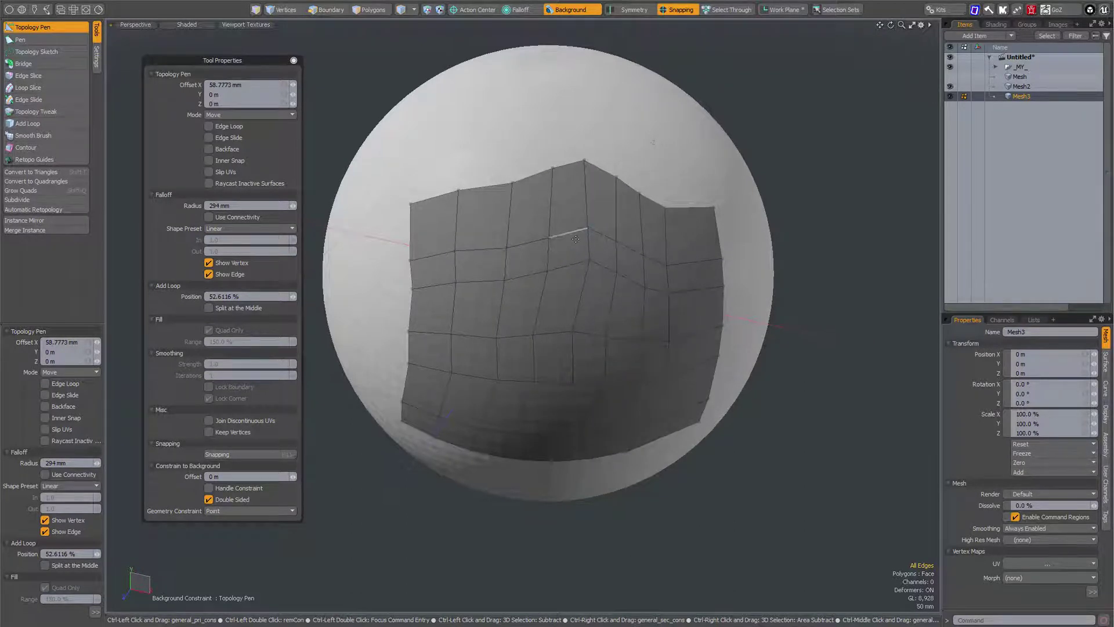
pyautogui.press('q')
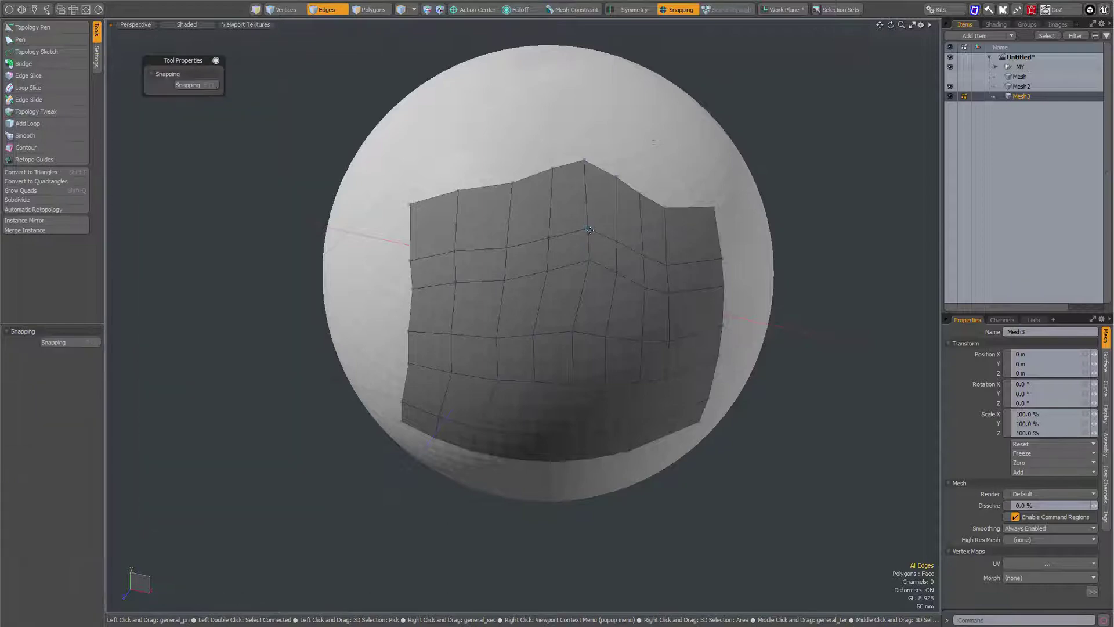
# Select the interior vertex just below the patch's peak for the Slide tool, and undo a trial slide along its edge
pyautogui.press('space')
pyautogui.press('space')
pyautogui.click(588, 228)
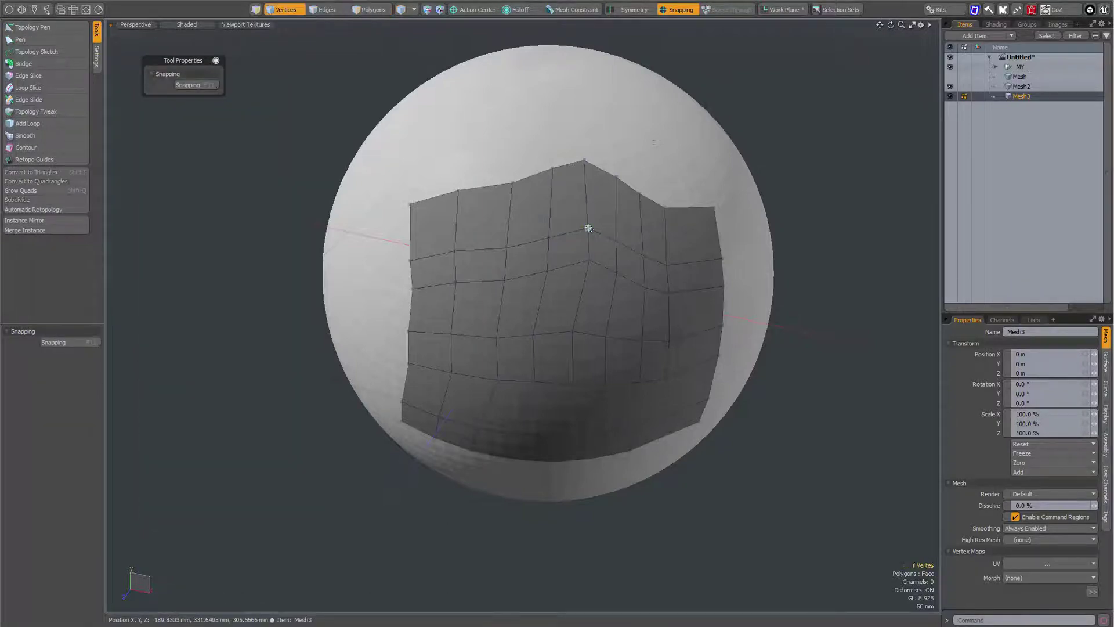
pyautogui.hotkey('alt', 's')
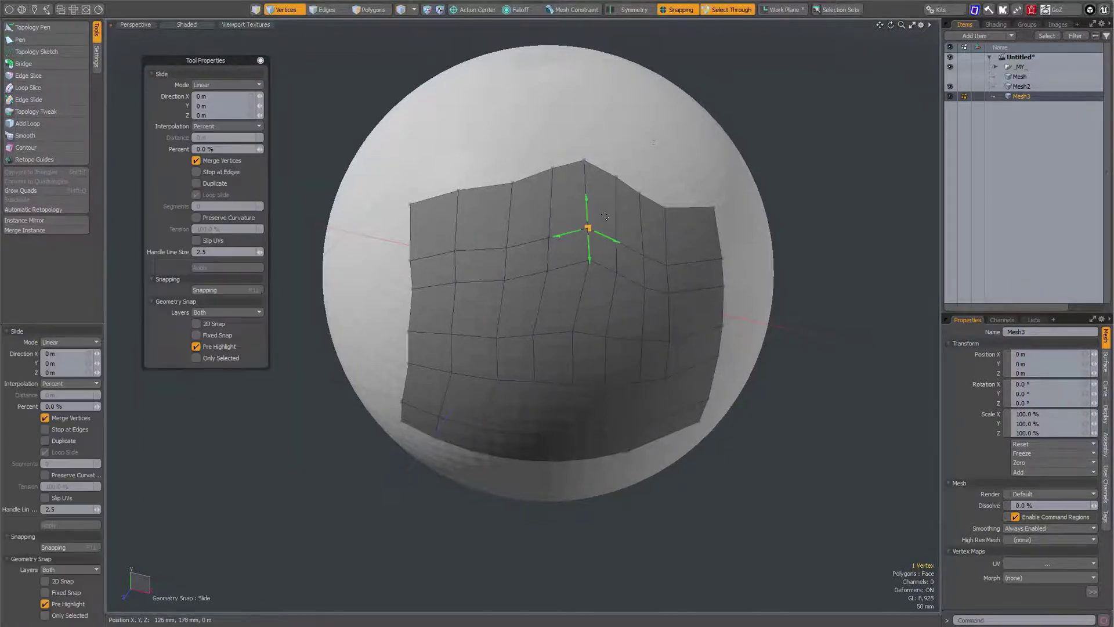
pyautogui.moveTo(566, 238); pyautogui.dragTo(587, 228)
pyautogui.hotkey('ctrl', 'z')
# Apply the Background mesh constraint to the Slide tool and keep the Mesh Constraints options floating over the viewport
pyautogui.click(575, 10)
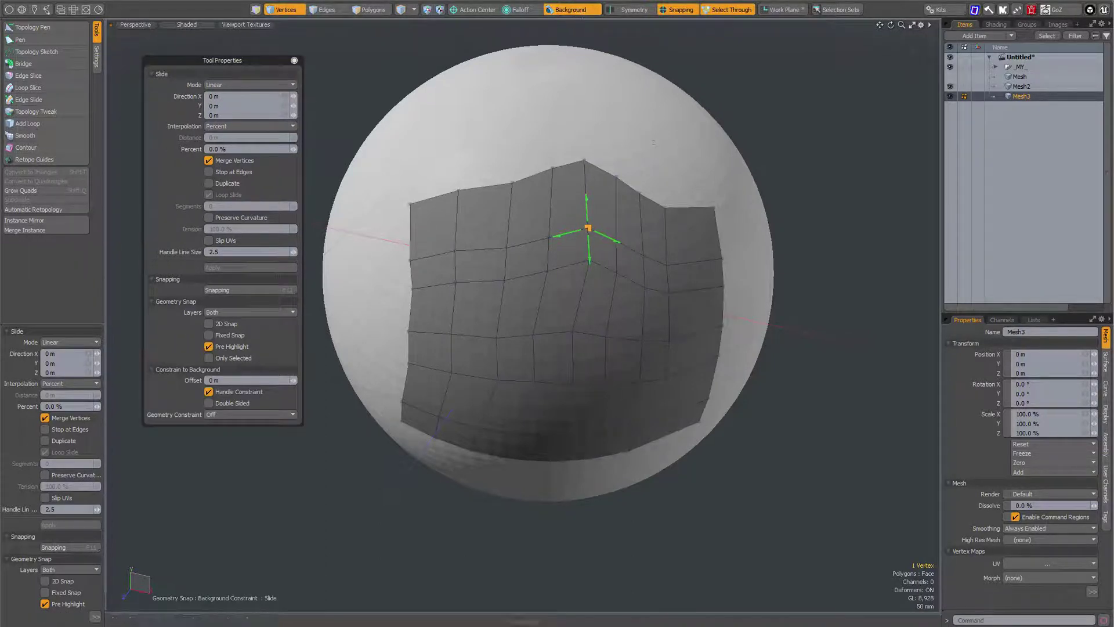
pyautogui.rightClick(581, 10)
pyautogui.moveTo(678, 20); pyautogui.dragTo(828, 64)
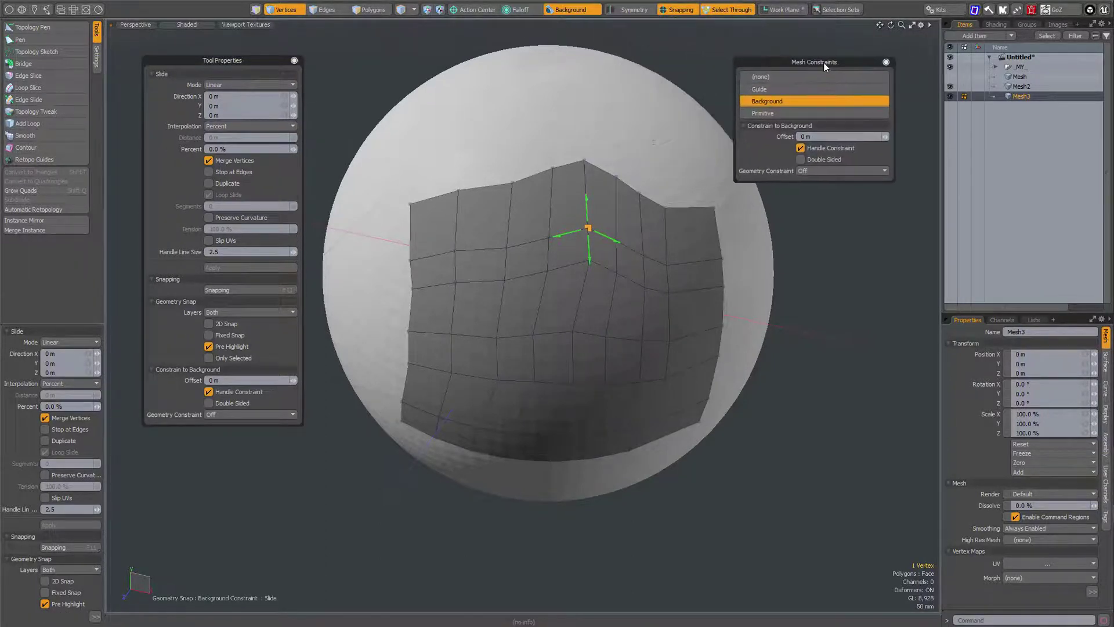
pyautogui.click(767, 101)
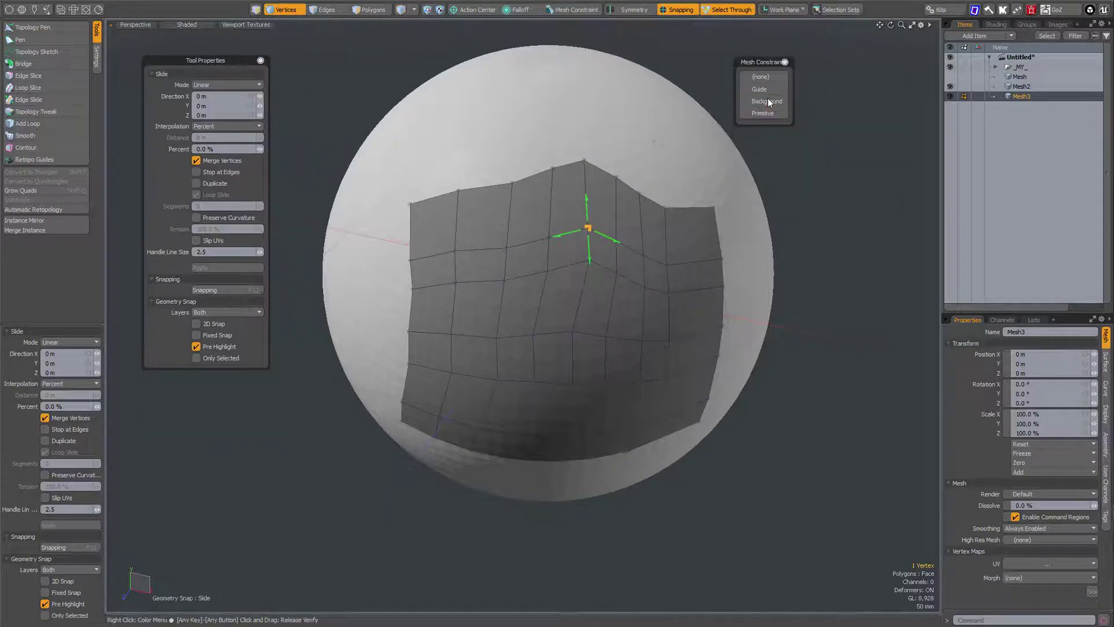
pyautogui.click(768, 102)
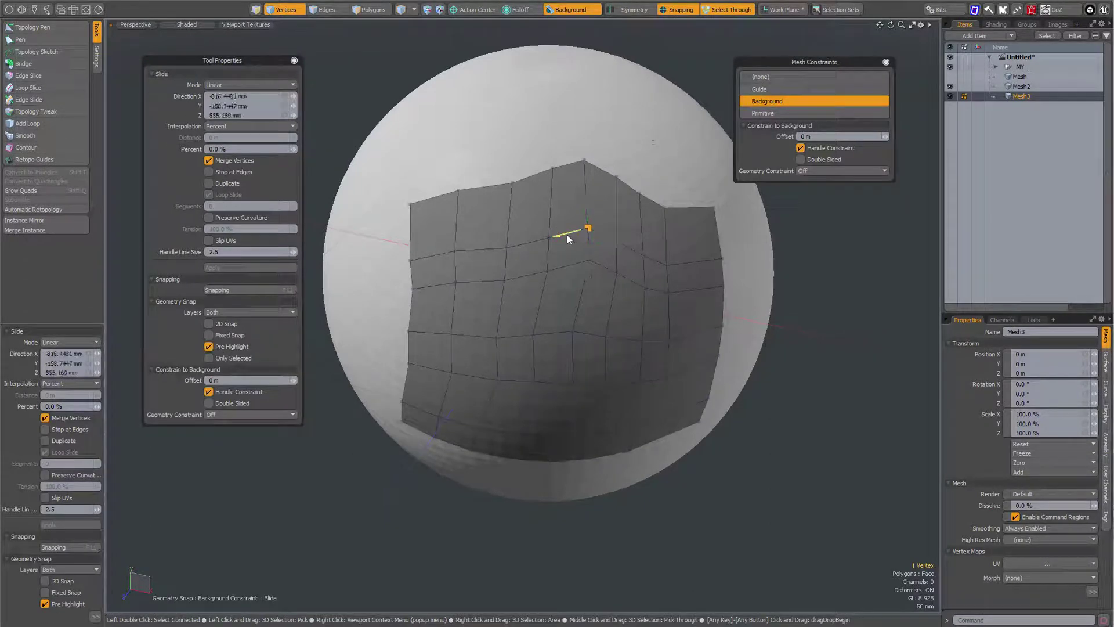
# Slide the selected vertex about 36.5% toward its left neighbour, slide the peak vertex and its right neighbour down their edges, and clear the selection
pyautogui.moveTo(568, 238); pyautogui.dragTo(544, 240)
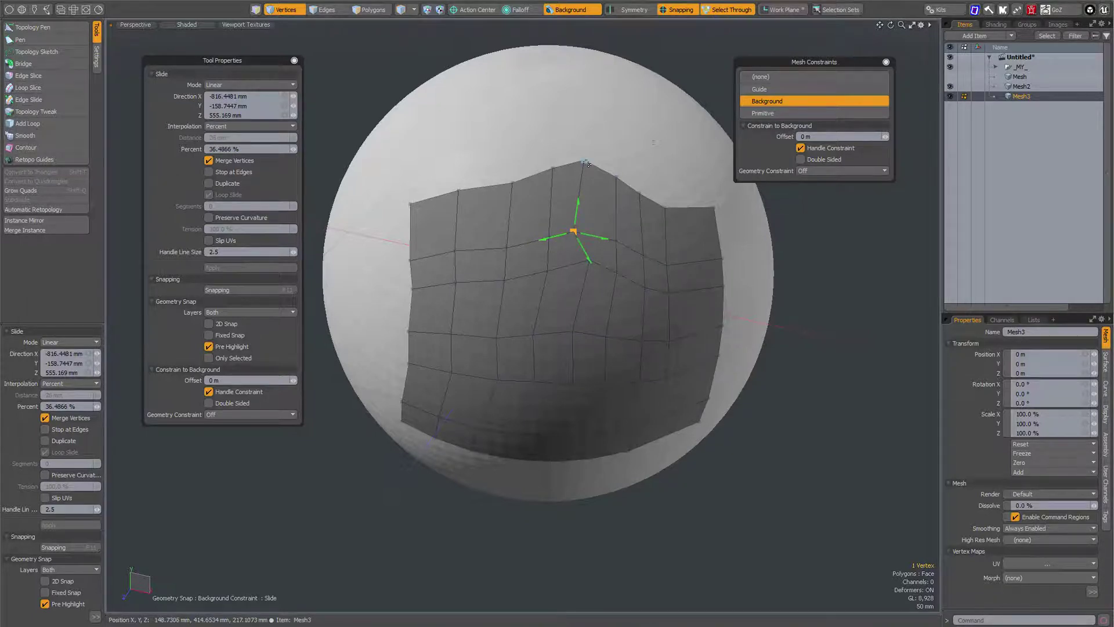
pyautogui.click(586, 163)
pyautogui.moveTo(581, 191); pyautogui.dragTo(612, 236)
pyautogui.click(618, 177)
pyautogui.press('space')
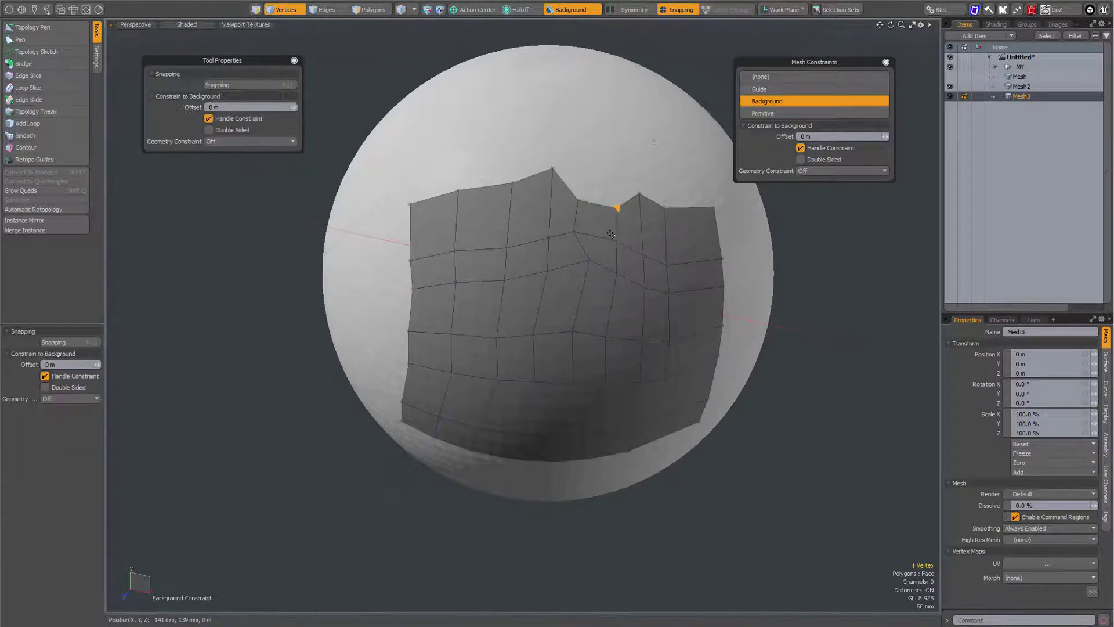
pyautogui.click(609, 169)
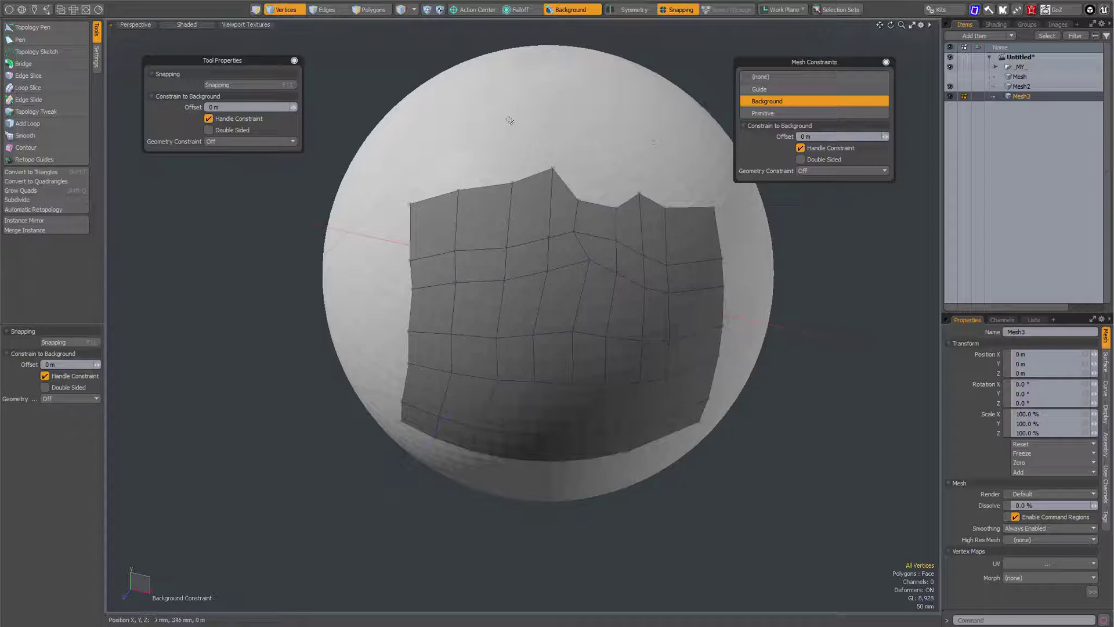
# Set the Topology Pen's falloff radius to 218 mm and pull the patch's notched upper boundary outward over the sphere, including about 61 mm along Z
pyautogui.click(87, 27)
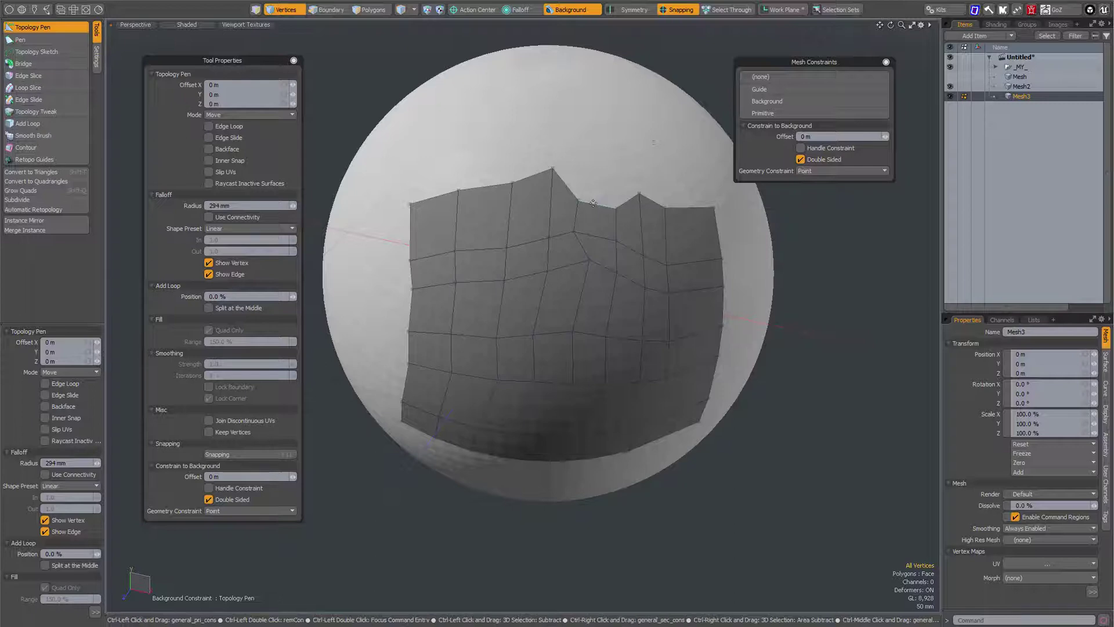
pyautogui.moveTo(613, 133); pyautogui.dragTo(568, 134, button='right')
pyautogui.moveTo(574, 178); pyautogui.dragTo(612, 196, button='right')
pyautogui.moveTo(600, 206); pyautogui.dragTo(615, 180)
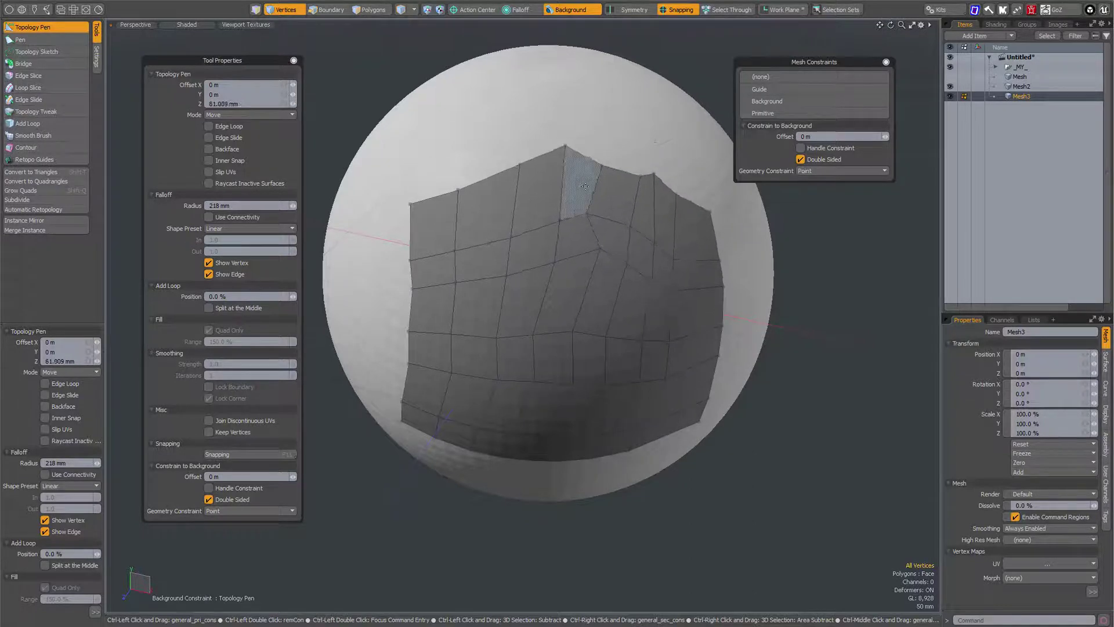
pyautogui.moveTo(615, 192); pyautogui.dragTo(597, 172)
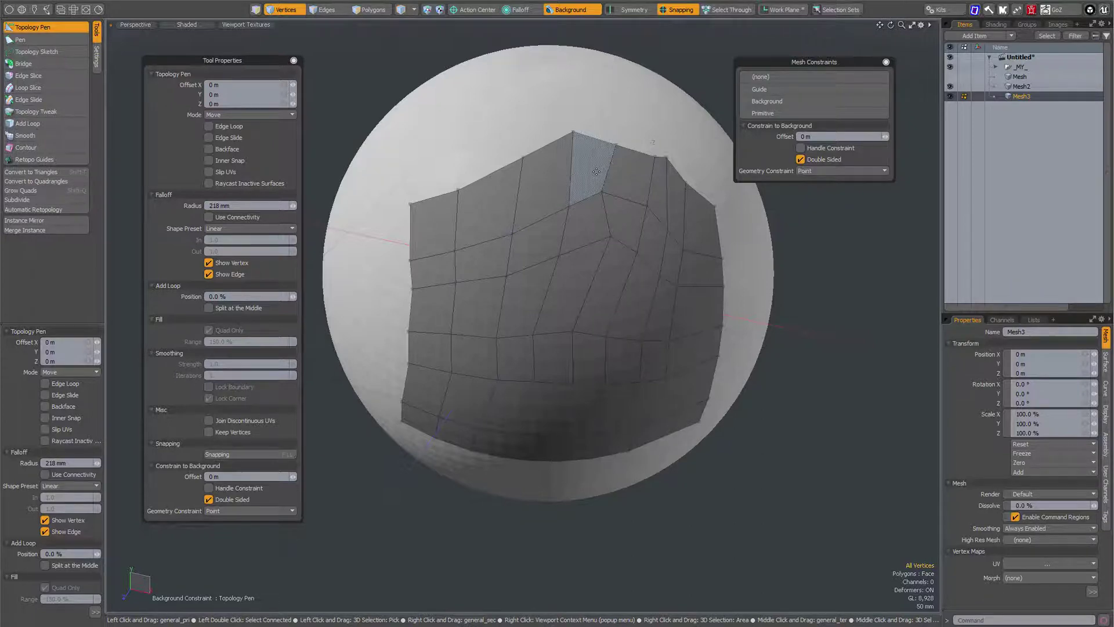
# Set the falloff radius to 225 mm, try smoothing the mesh around its central polygon, and undo it
pyautogui.moveTo(515, 89)
pyautogui.mouseDown(button='right')
pyautogui.moveTo(506, 90)
pyautogui.moveTo(519, 89)
pyautogui.mouseUp(button='right')
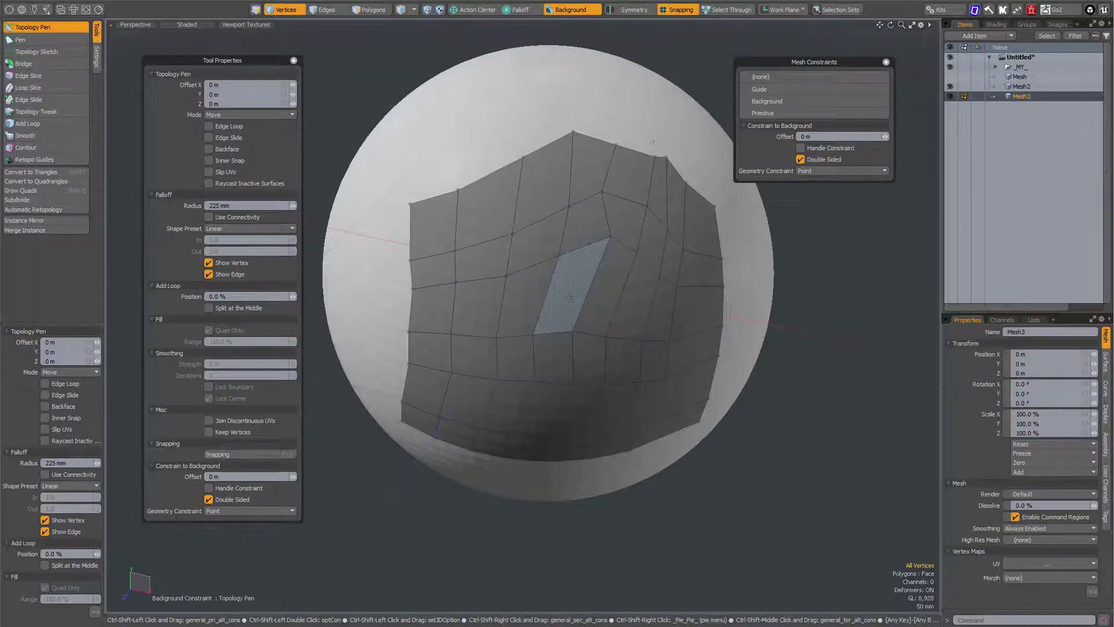
pyautogui.keyDown('ctrl'); pyautogui.keyDown('shift'); pyautogui.moveTo(570, 298); pyautogui.dragTo(589, 298, button='right'); pyautogui.keyUp('shift'); pyautogui.keyUp('ctrl')
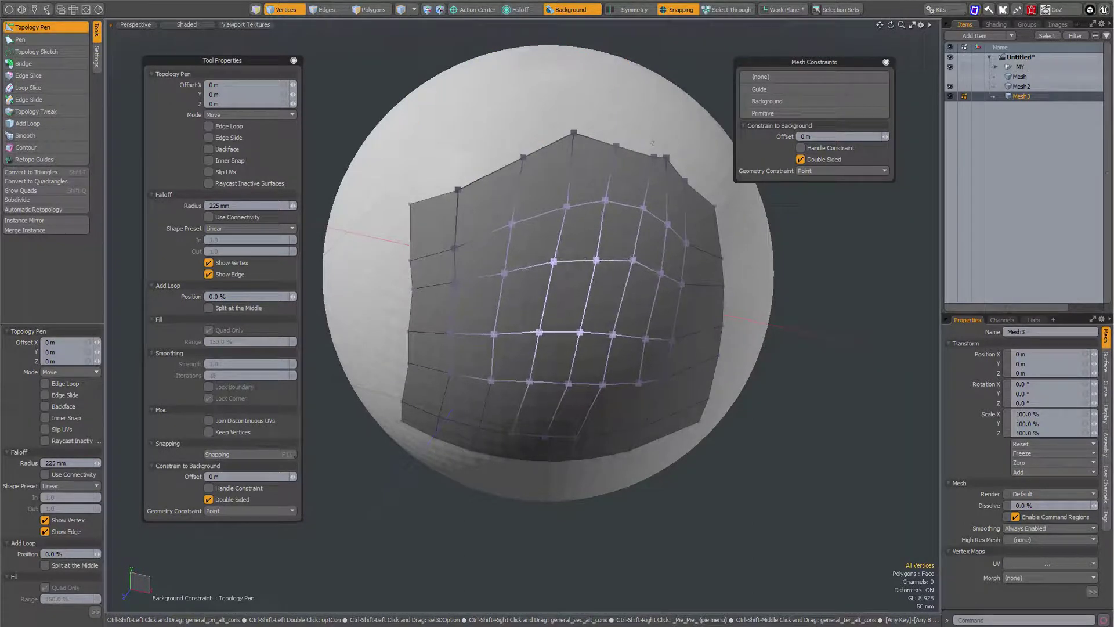
pyautogui.keyDown('ctrl'); pyautogui.keyDown('shift'); pyautogui.moveTo(570, 298); pyautogui.dragTo(570, 298); pyautogui.keyUp('shift'); pyautogui.keyUp('ctrl')
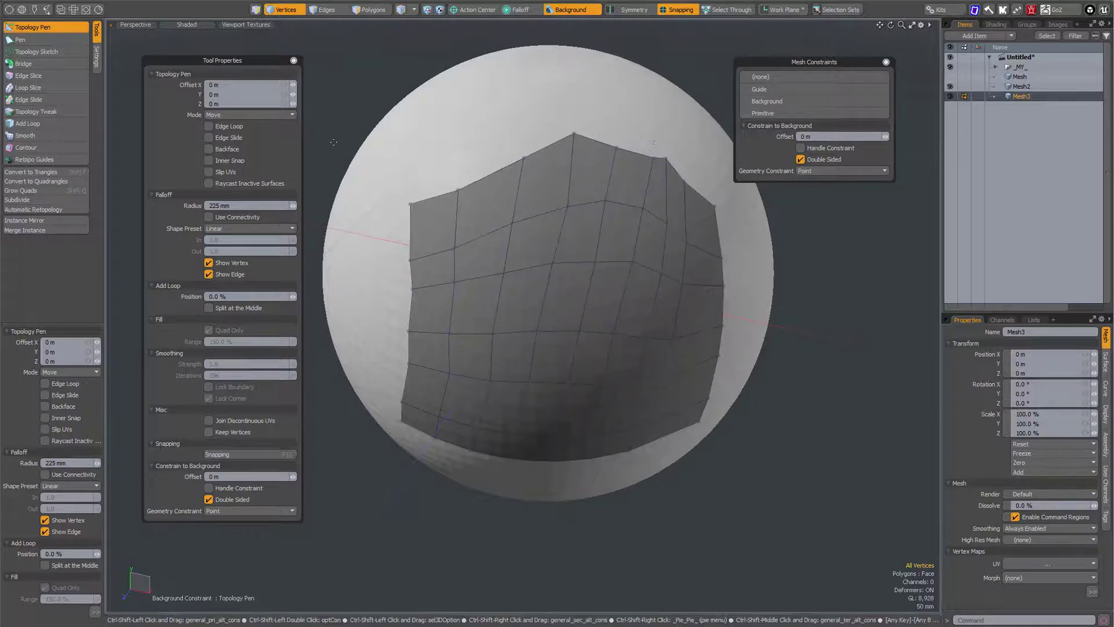
pyautogui.hotkey('ctrl', 'z')
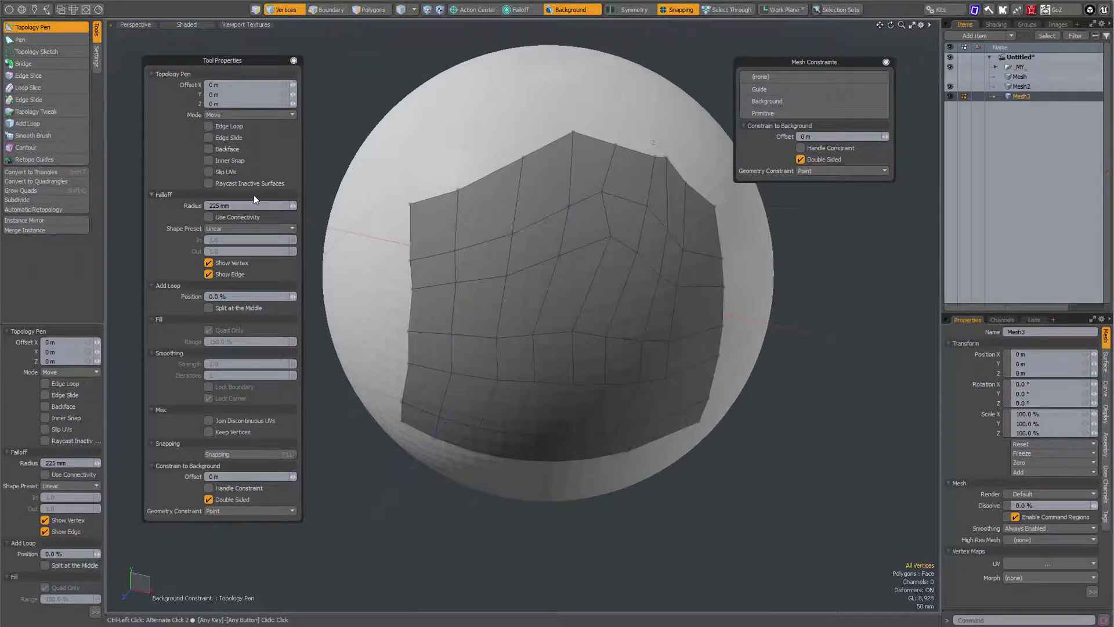
# Reduce the falloff radius to 0 m, try smoothing from the central polygon, and undo it
pyautogui.moveTo(378, 72); pyautogui.dragTo(284, 73, button='right')
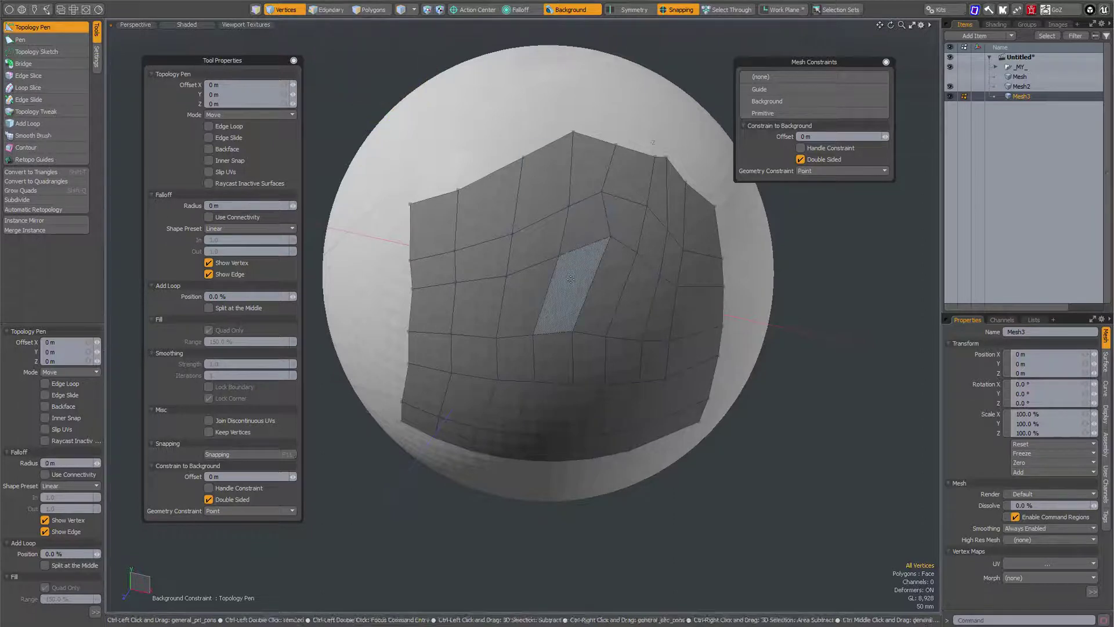
pyautogui.keyDown('ctrl'); pyautogui.keyDown('shift'); pyautogui.moveTo(570, 286); pyautogui.dragTo(724, 286); pyautogui.keyUp('shift'); pyautogui.keyUp('ctrl')
pyautogui.hotkey('ctrl', 'z')
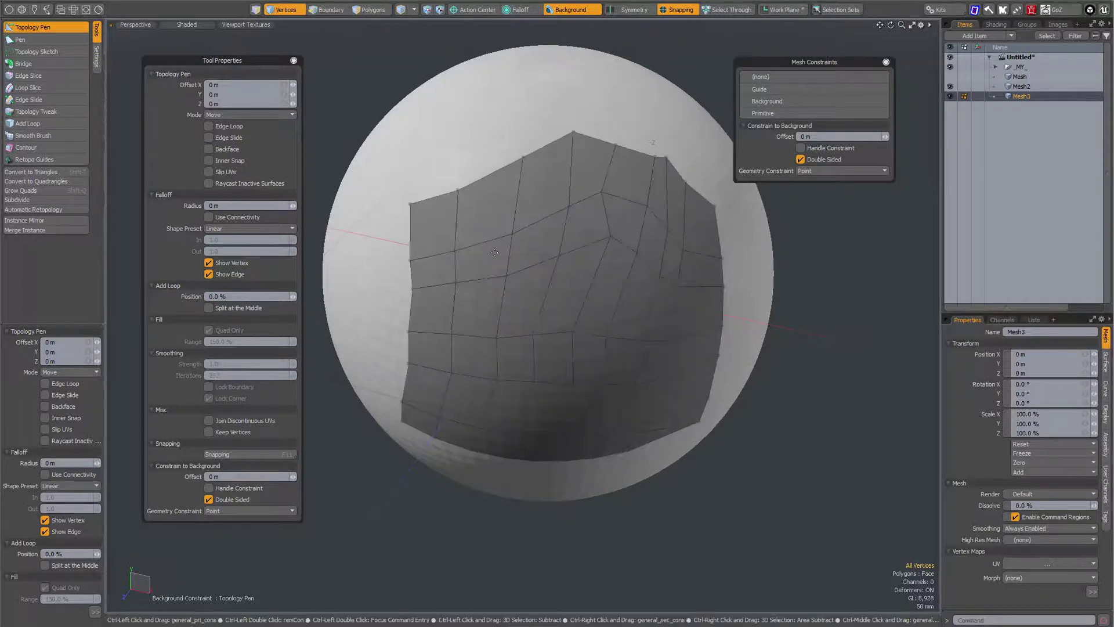
# Set the Topology Pen to Smoothing mode and undo a trial smoothing of the whole patch with 98 iterations
pyautogui.click(238, 115)
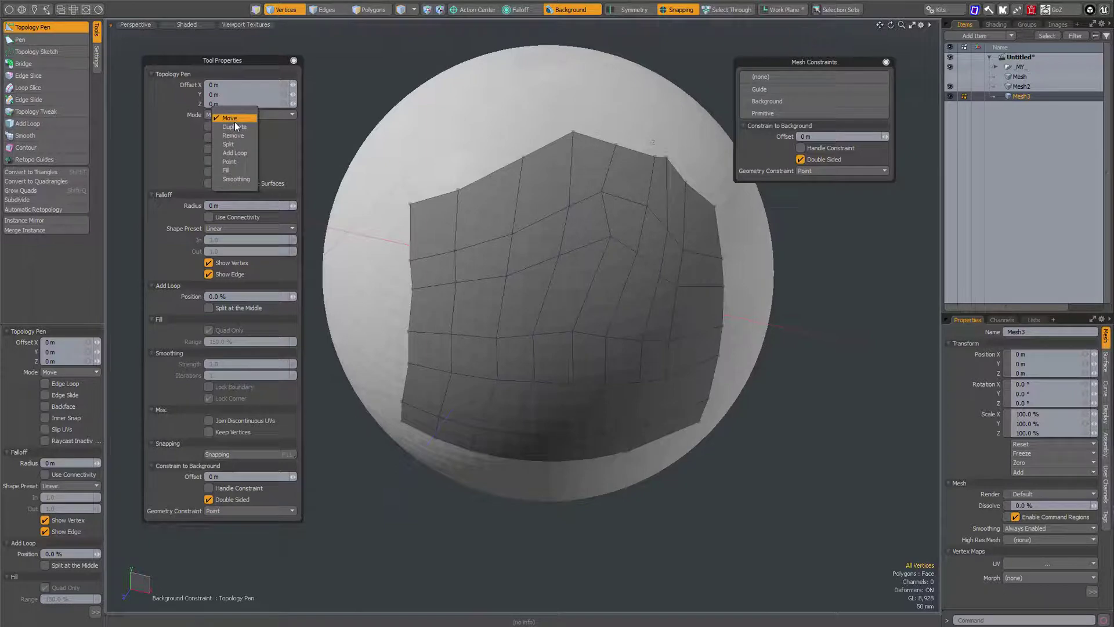
pyautogui.click(237, 178)
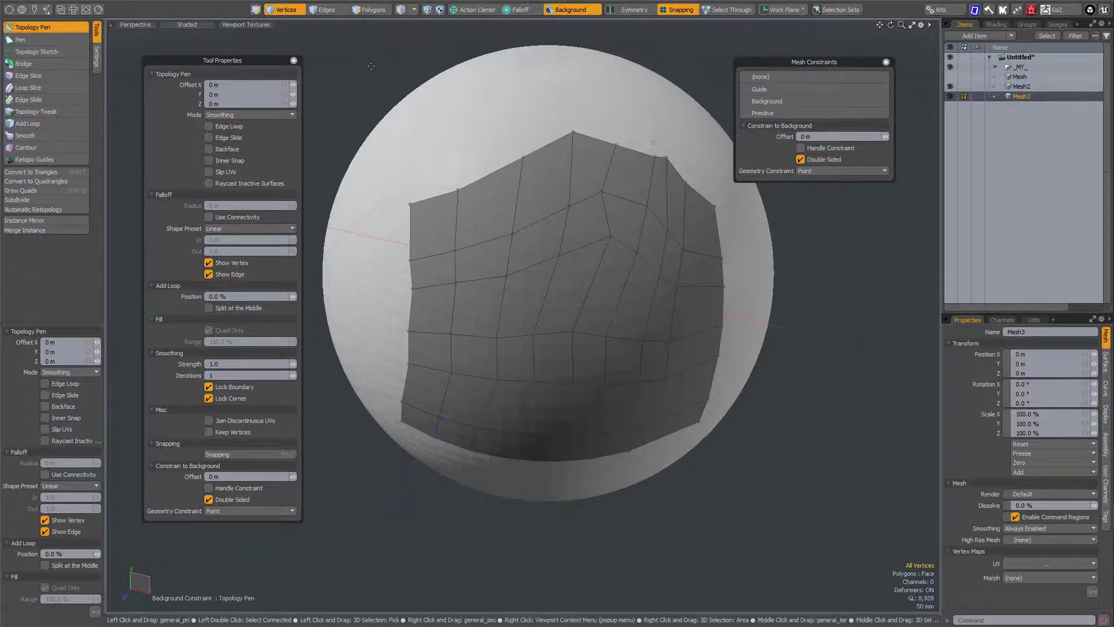
pyautogui.keyDown('ctrl'); pyautogui.keyDown('shift'); pyautogui.moveTo(564, 290); pyautogui.dragTo(708, 289); pyautogui.keyUp('shift'); pyautogui.keyUp('ctrl')
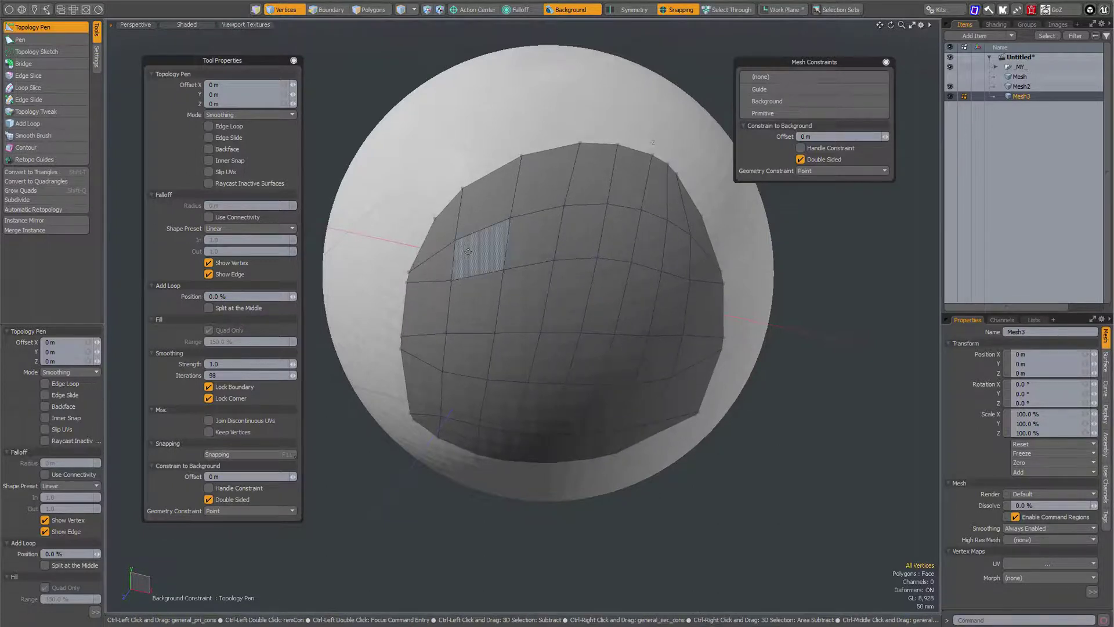
pyautogui.hotkey('ctrl', 'z')
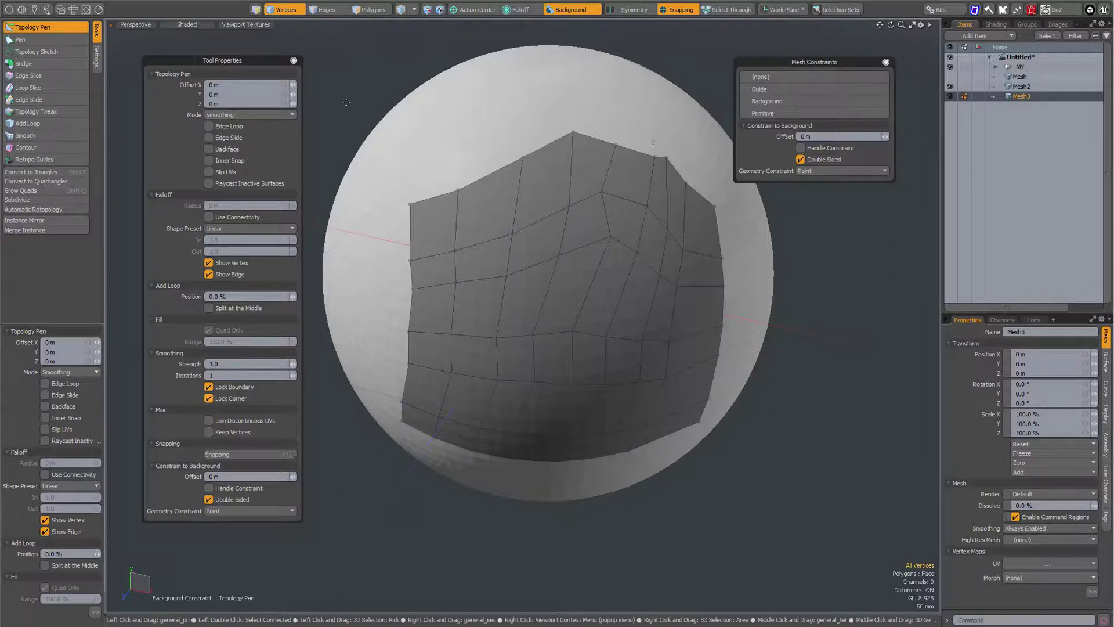
# Enlarge the falloff radius to 462 mm and smooth the mesh around the left-edge polygon with 338 iterations
pyautogui.moveTo(346, 102); pyautogui.dragTo(420, 102, button='right')
pyautogui.moveTo(376, 73); pyautogui.dragTo(494, 75, button='right')
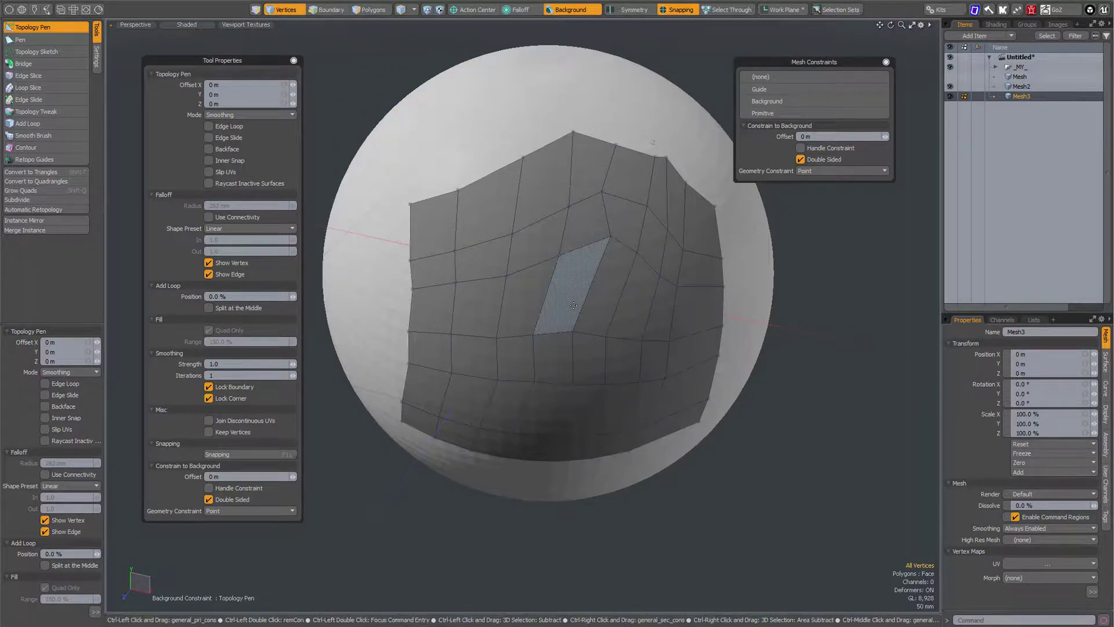
pyautogui.click(244, 115)
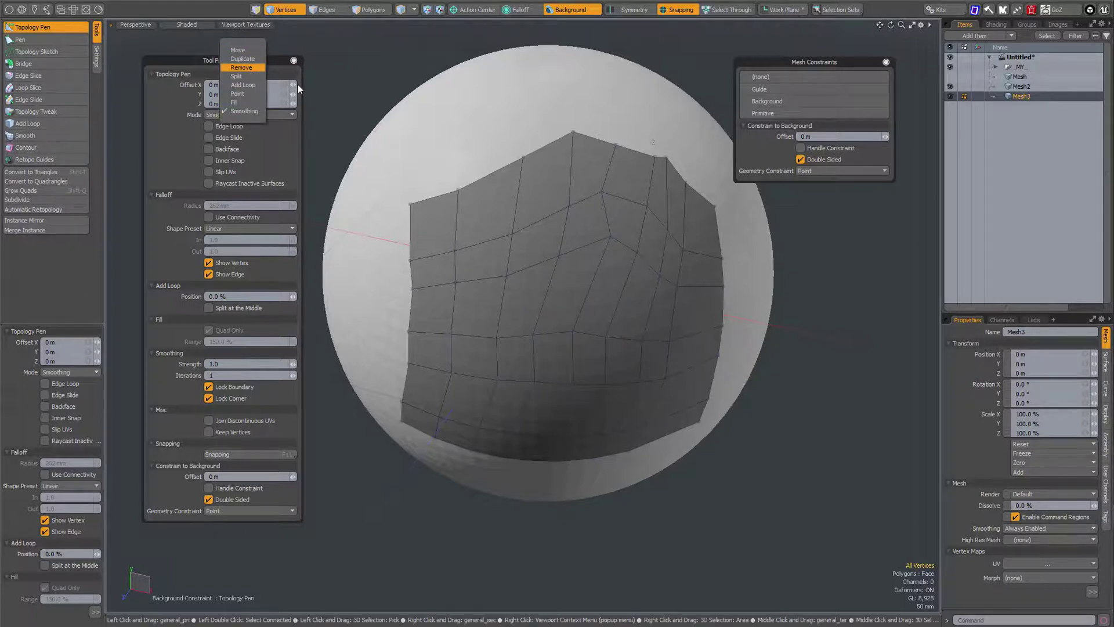
pyautogui.click(316, 88)
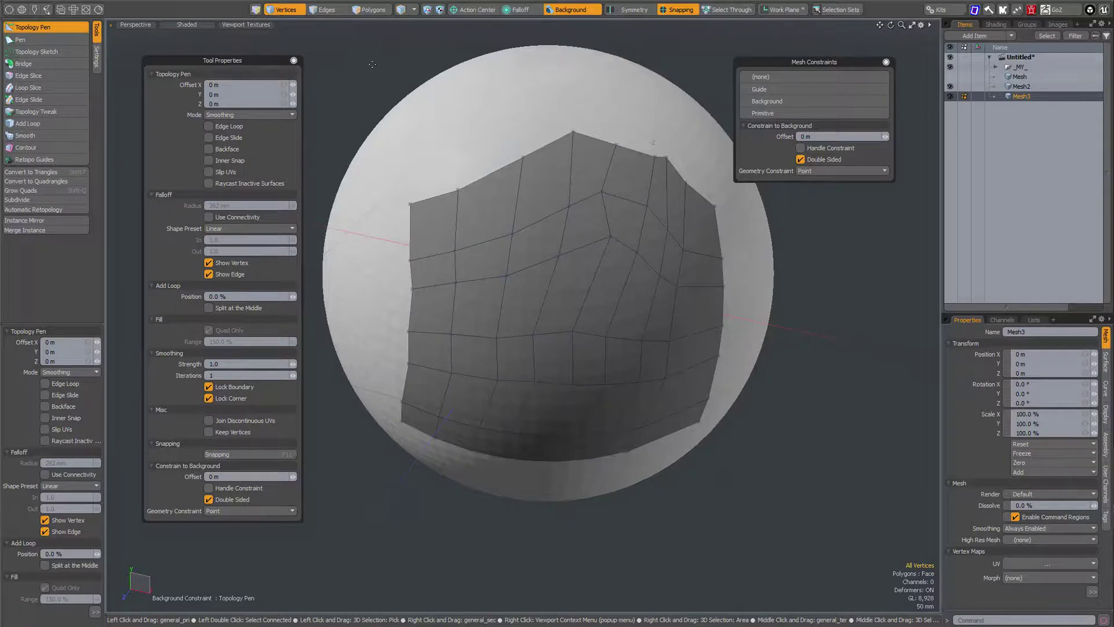
pyautogui.moveTo(482, 93); pyautogui.dragTo(505, 93, button='right')
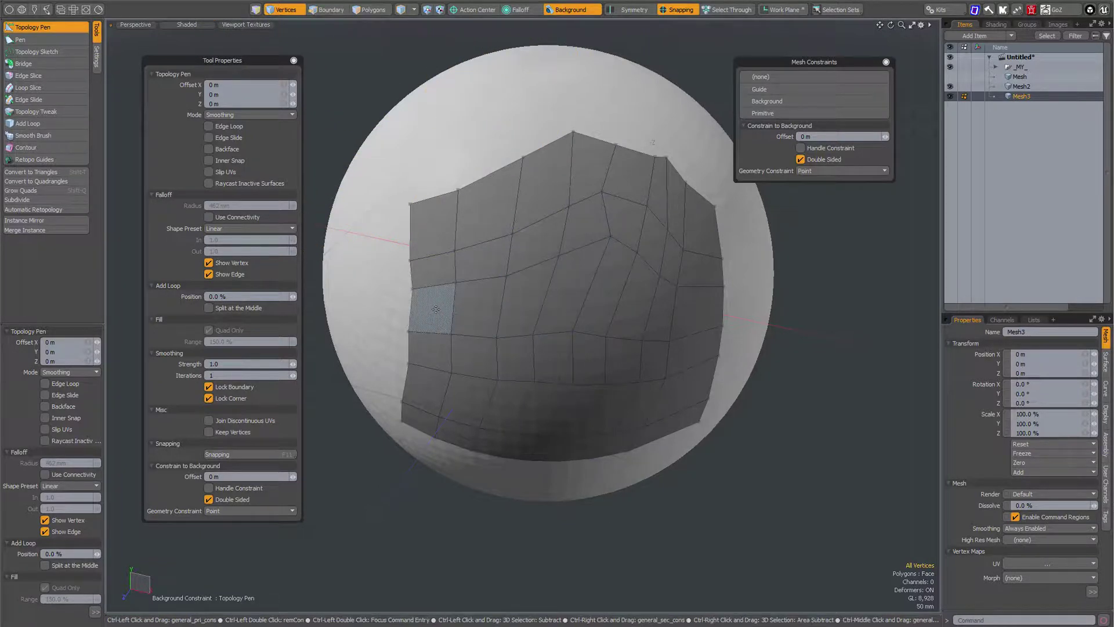
pyautogui.moveTo(430, 310)
pyautogui.mouseDown()
pyautogui.moveTo(501, 309)
pyautogui.moveTo(440, 299)
pyautogui.mouseUp()
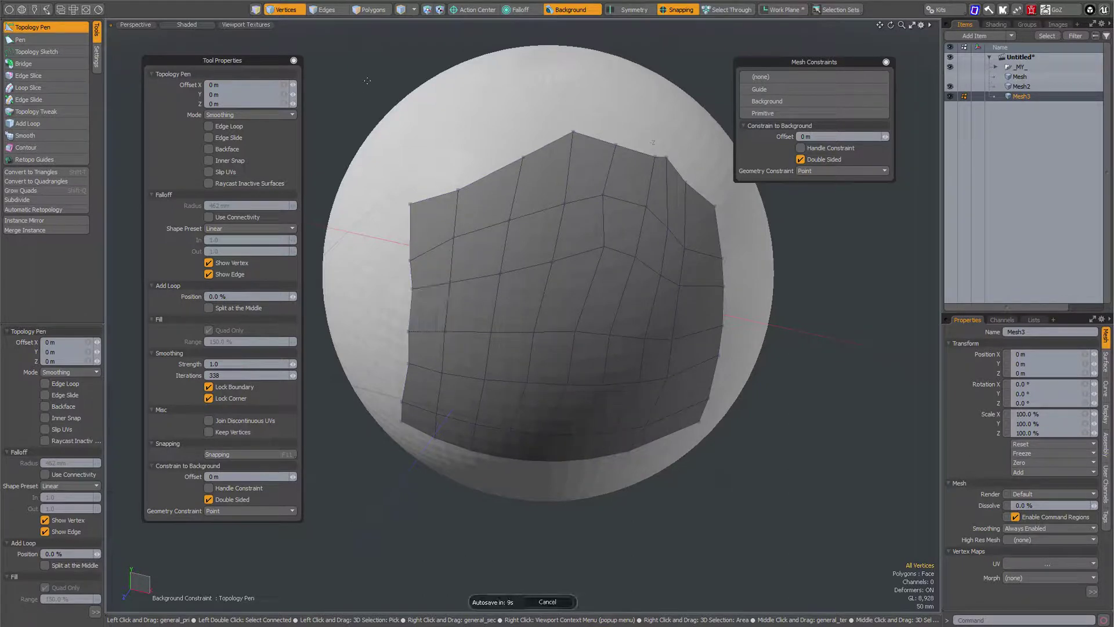
# Reduce the falloff radius to 0 m and undo a trial smoothing of the whole patch with 180 iterations
pyautogui.moveTo(367, 80); pyautogui.dragTo(108, 81, button='right')
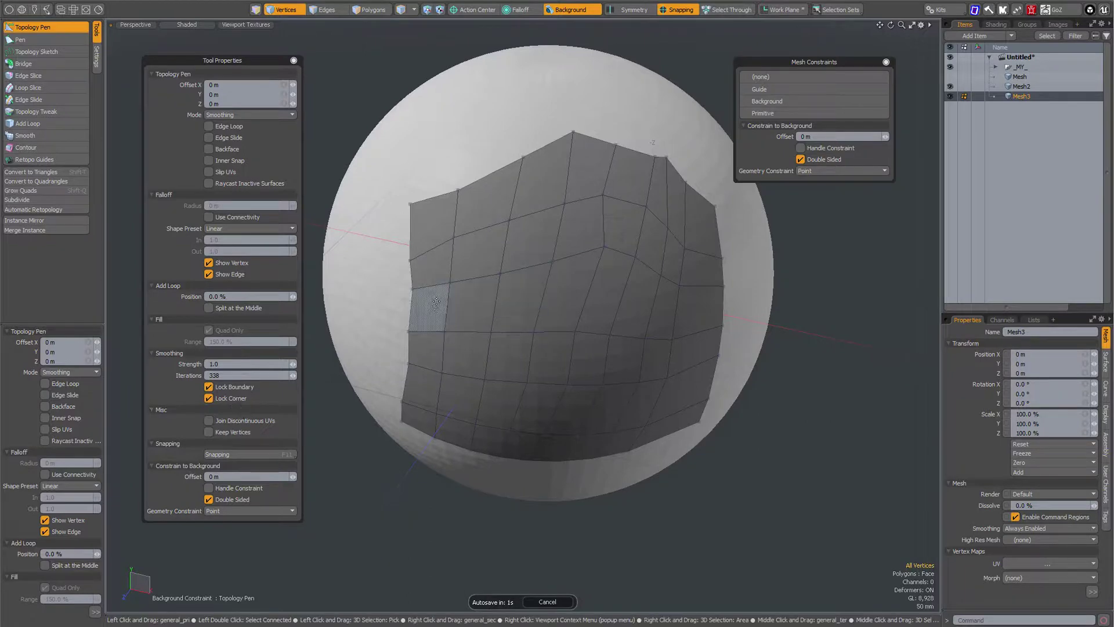
pyautogui.moveTo(434, 306); pyautogui.dragTo(439, 306)
pyautogui.moveTo(319, 200); pyautogui.dragTo(415, 200)
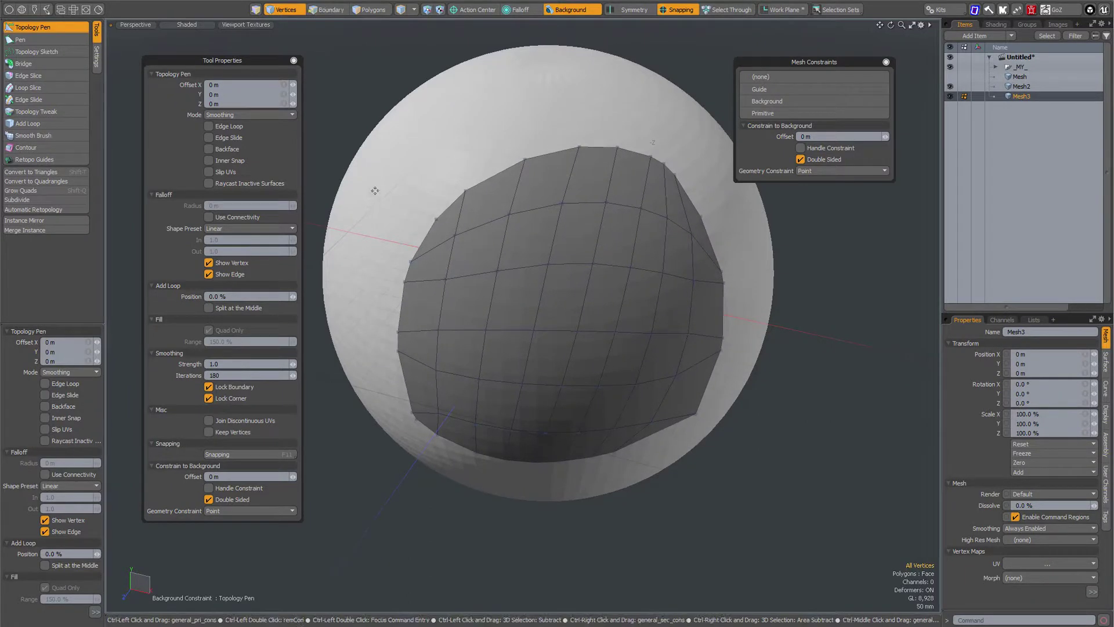
pyautogui.hotkey('ctrl', 'z')
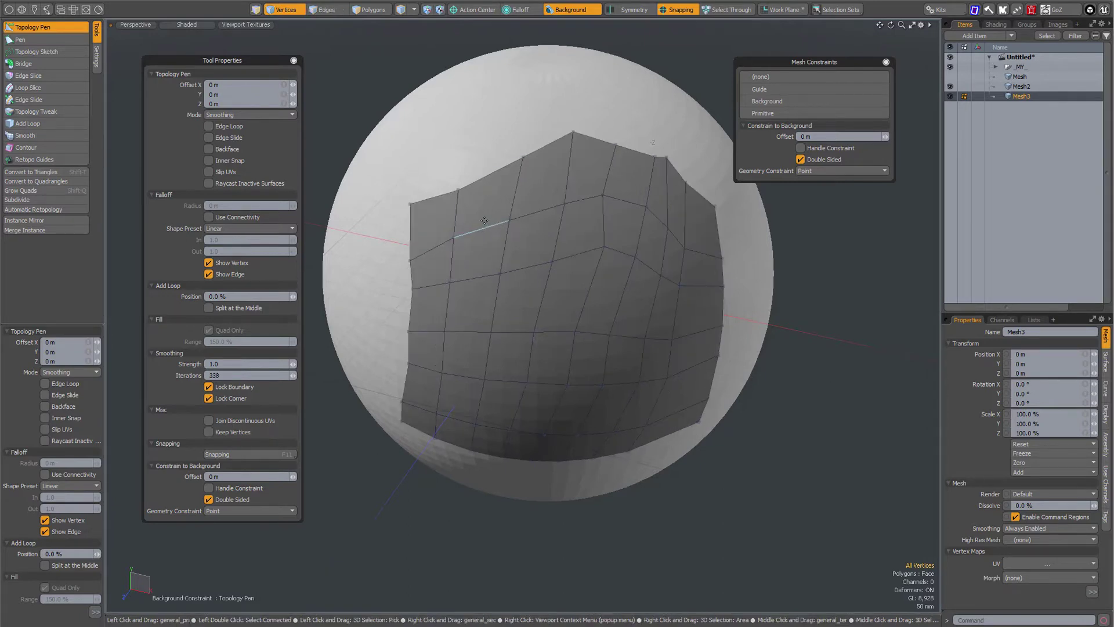